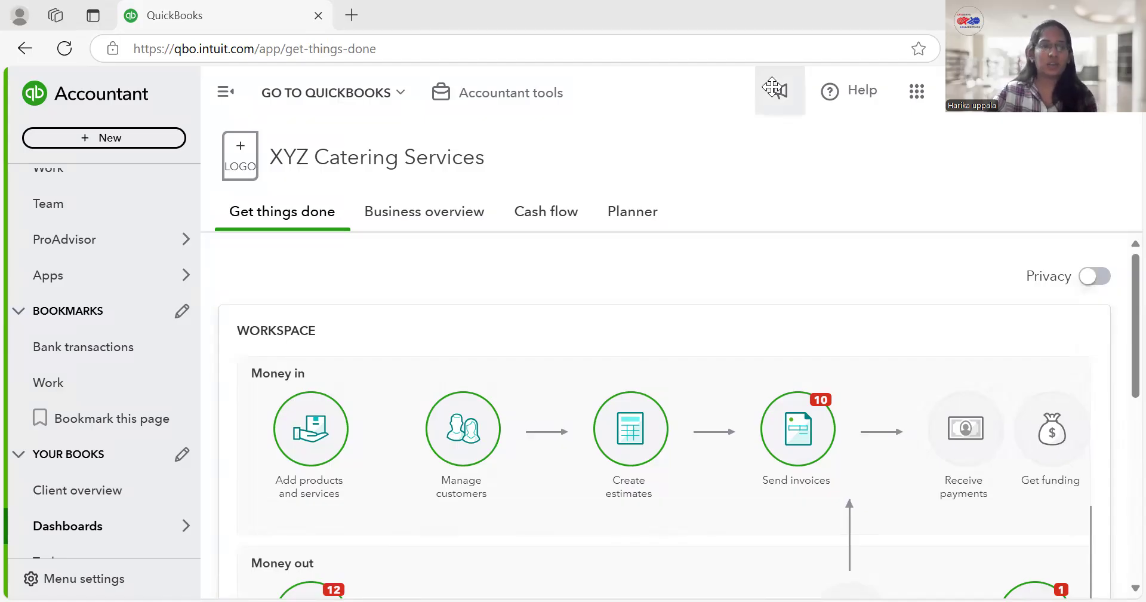
Open the Profit and Loss report from the favorite standard reports
scroll(113, 320, "down", 6)
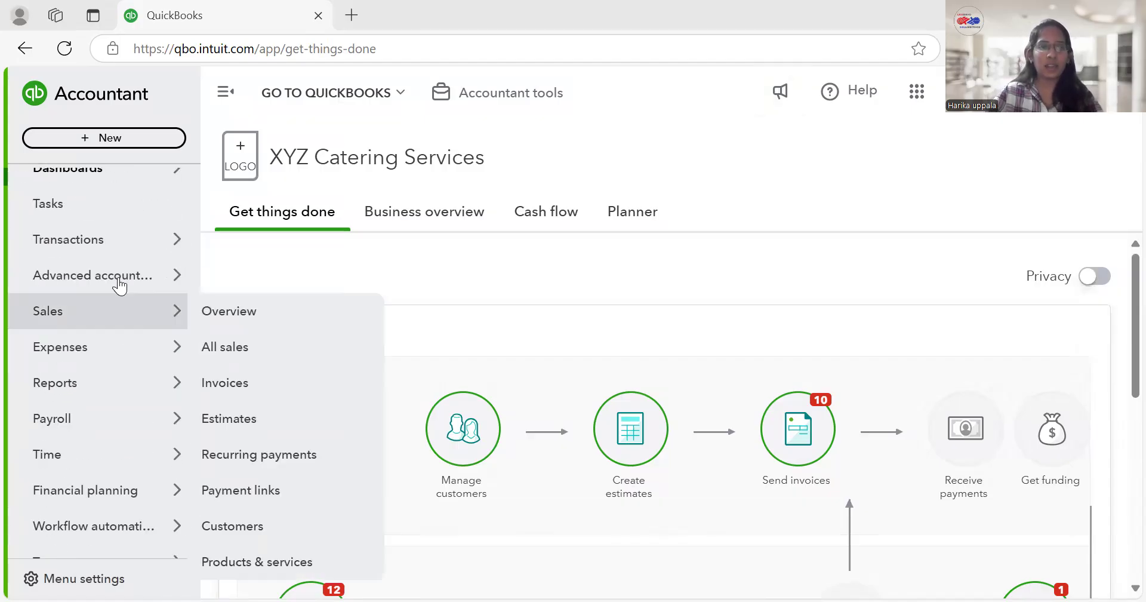
mouse_move(108, 395)
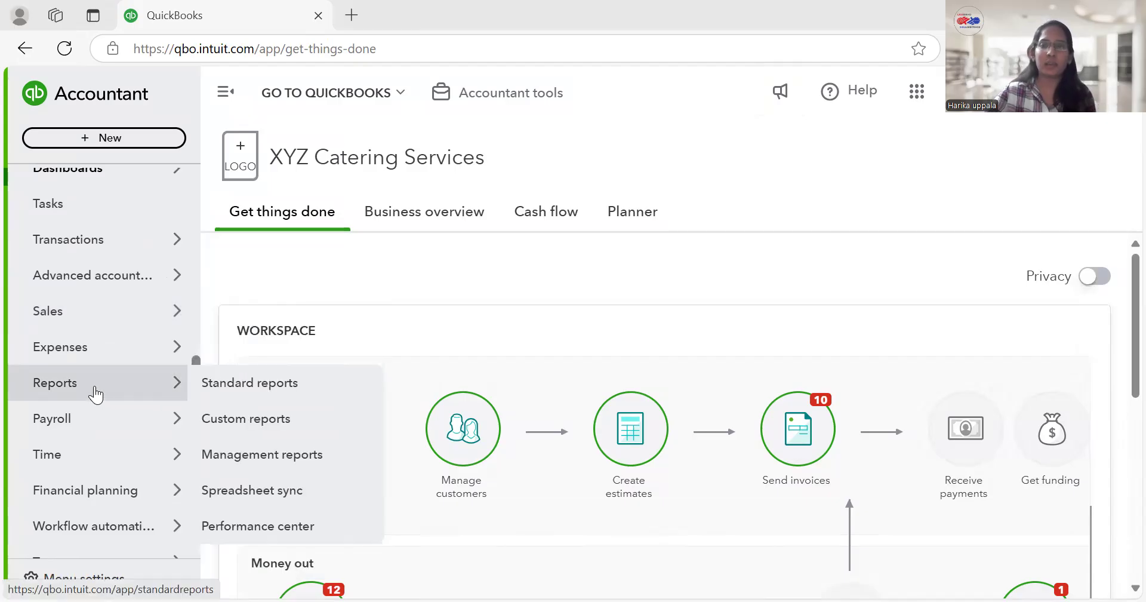
left_click(95, 394)
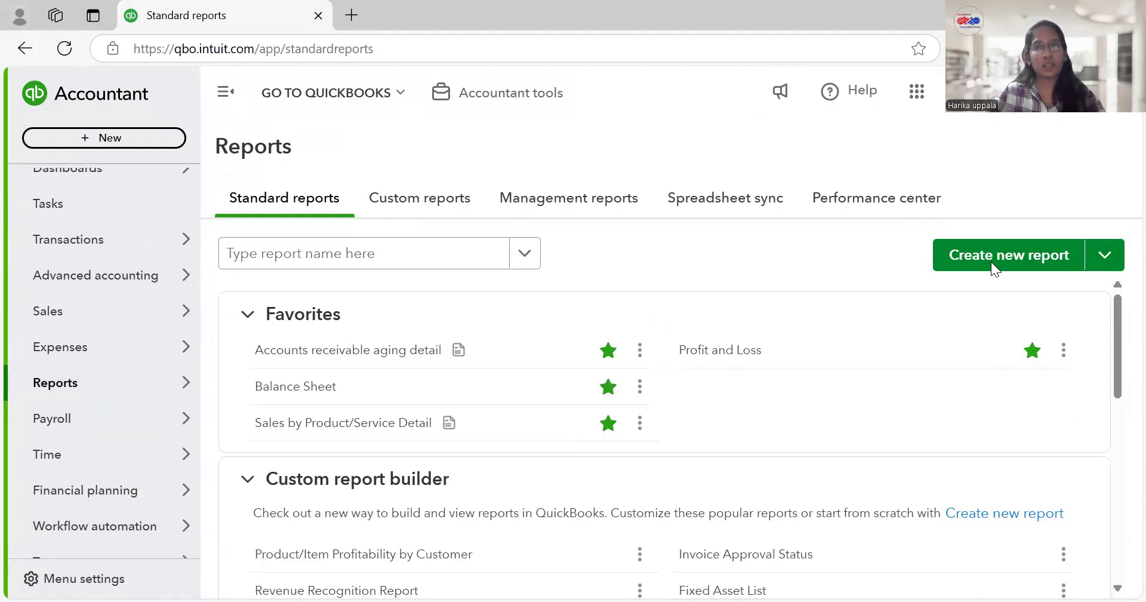
left_click(711, 356)
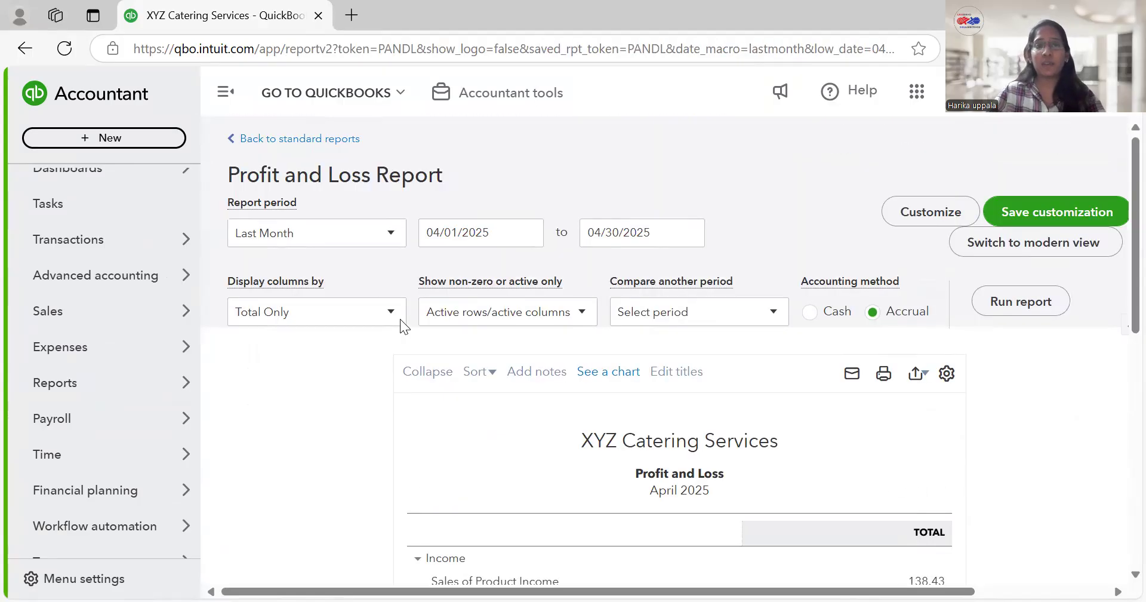
Set the Profit and Loss report period to This Year-to-date and run the report
left_click(392, 237)
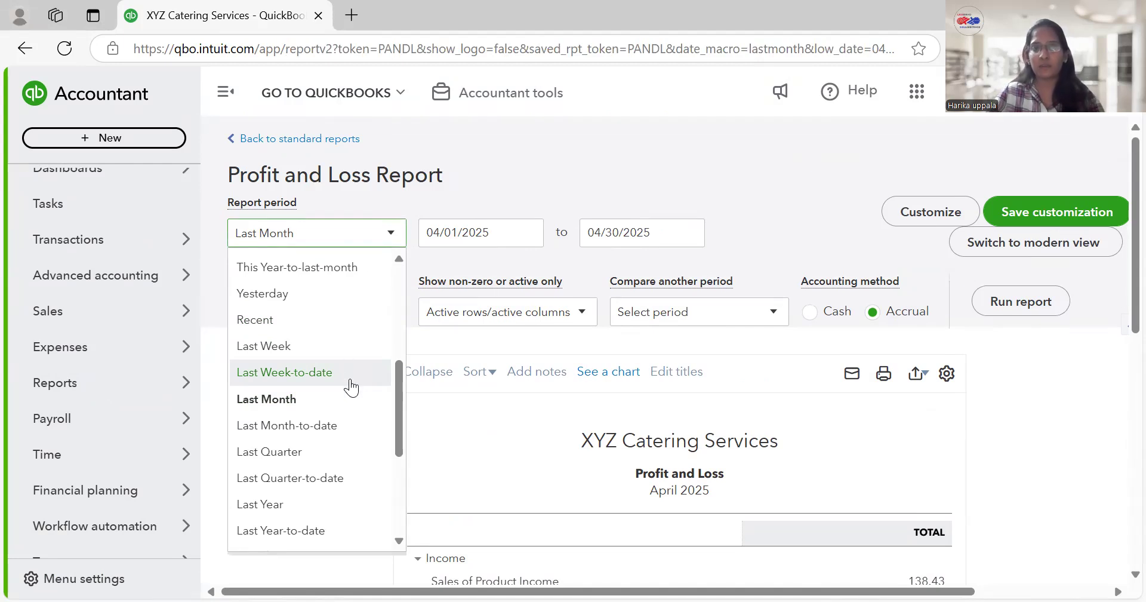
scroll(352, 385, "up", 1)
scroll(352, 387, "up", 3)
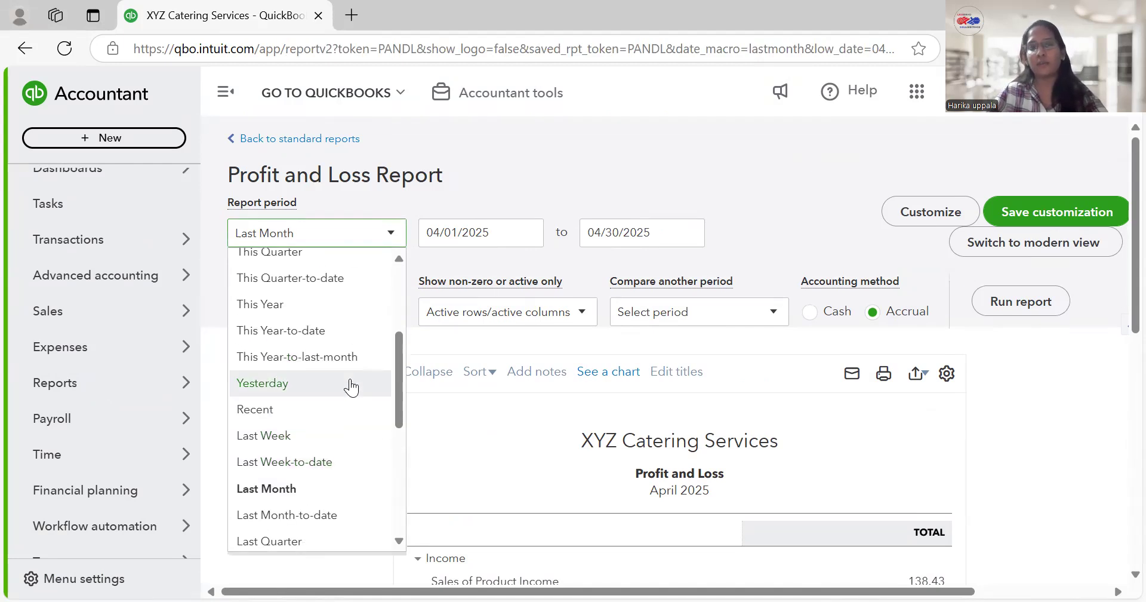
left_click(311, 331)
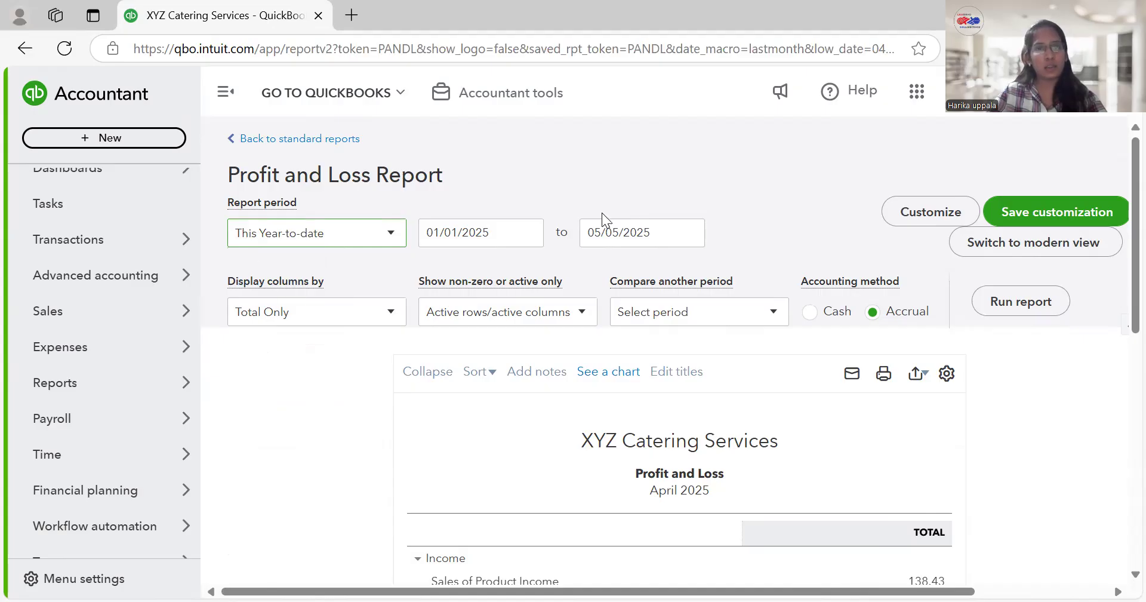
left_click(1011, 304)
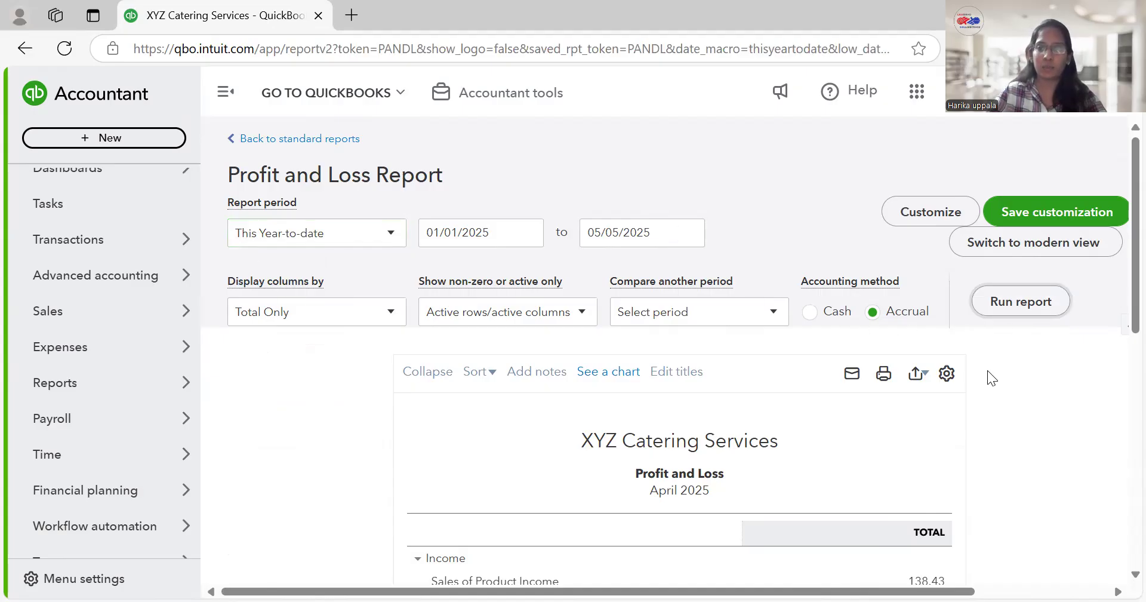
Review the Profit and Loss report's income, gross profit, expenses, other income, other expenses and net income
scroll(555, 365, "down", 4)
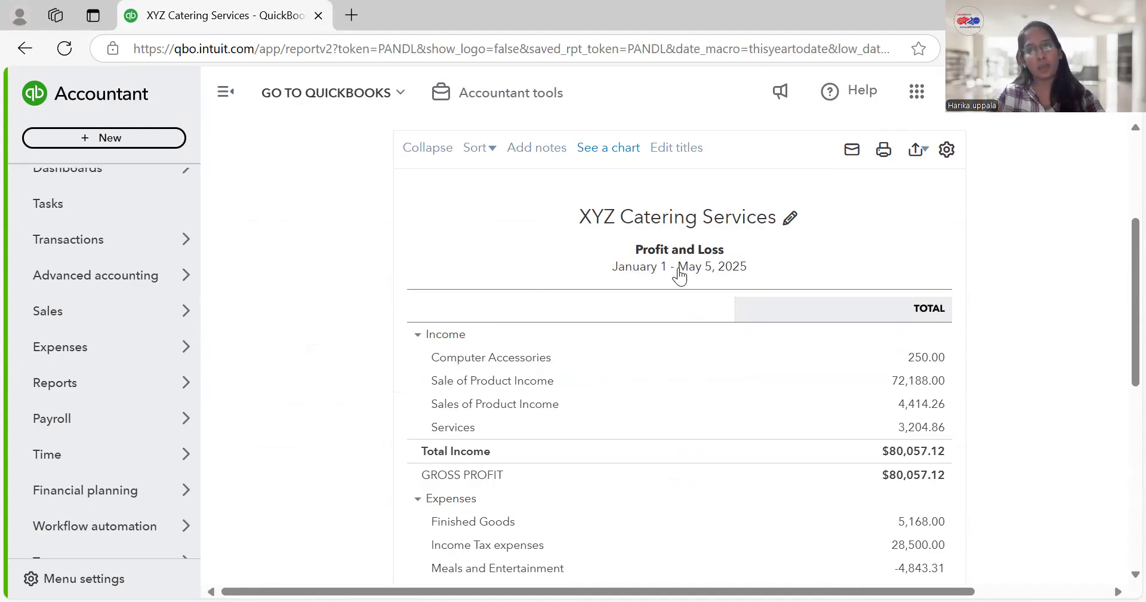
scroll(537, 338, "down", 1)
scroll(544, 338, "down", 1)
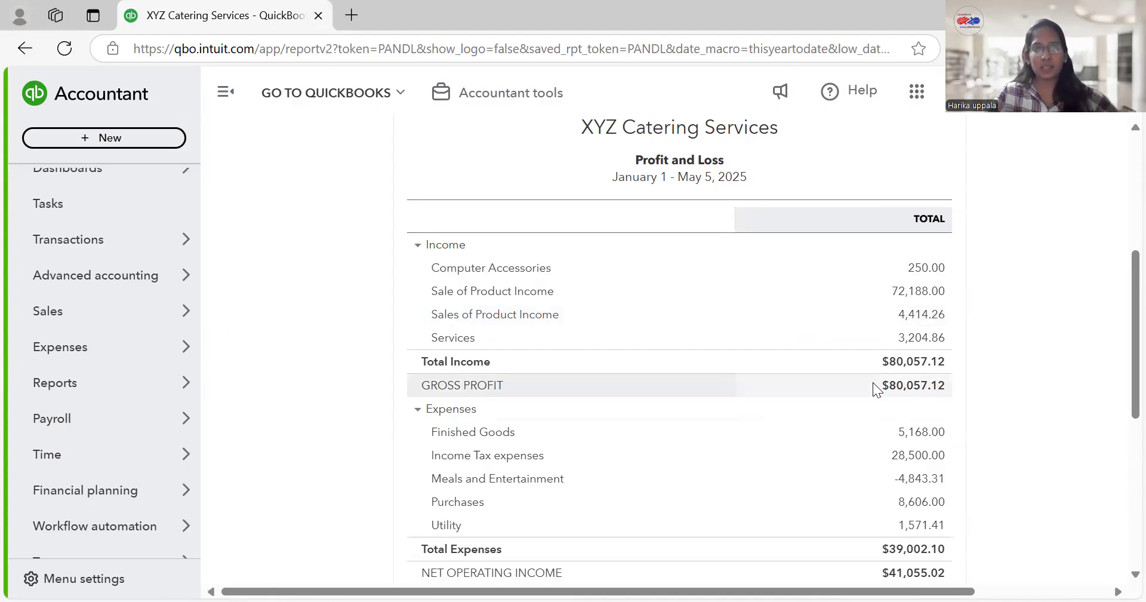
scroll(1032, 412, "down", 2)
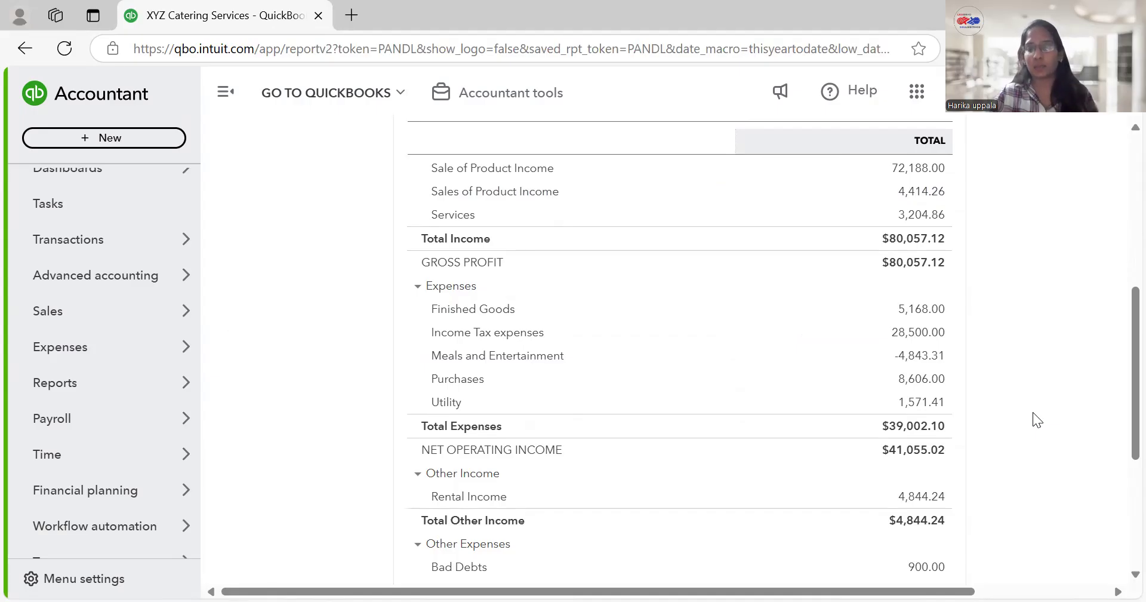
scroll(1033, 413, "down", 4)
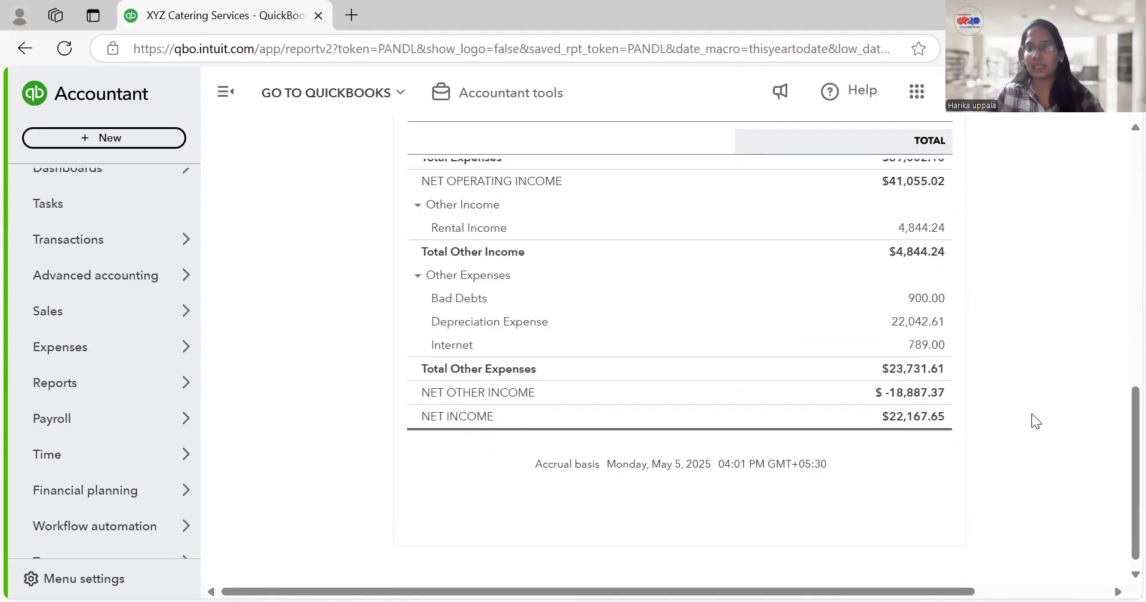
scroll(1032, 412, "up", 3)
scroll(1032, 413, "down", 3)
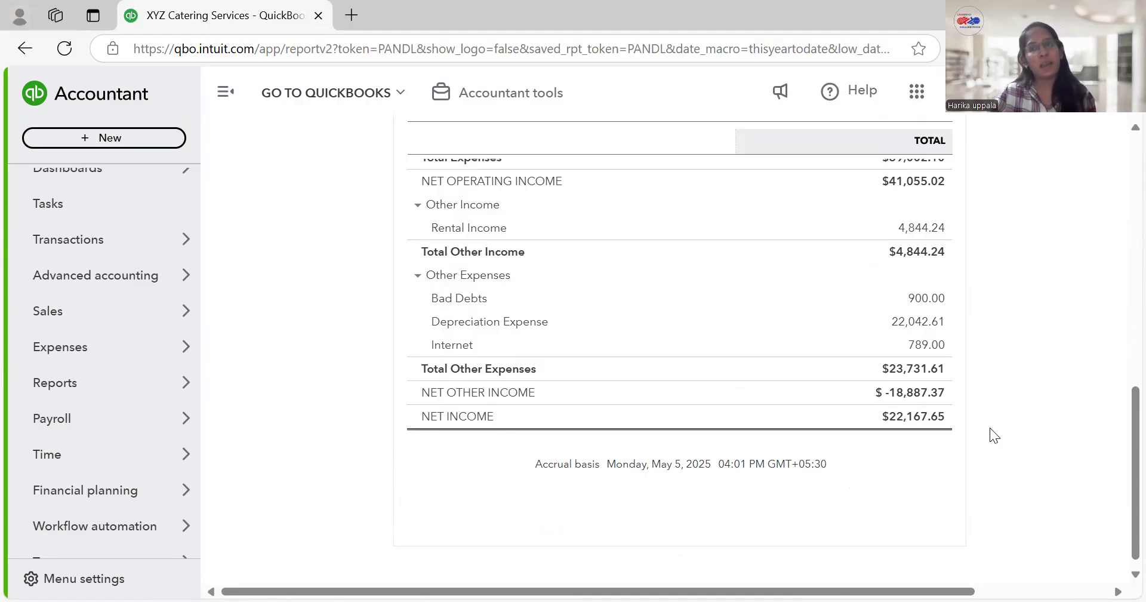
scroll(990, 429, "up", 8)
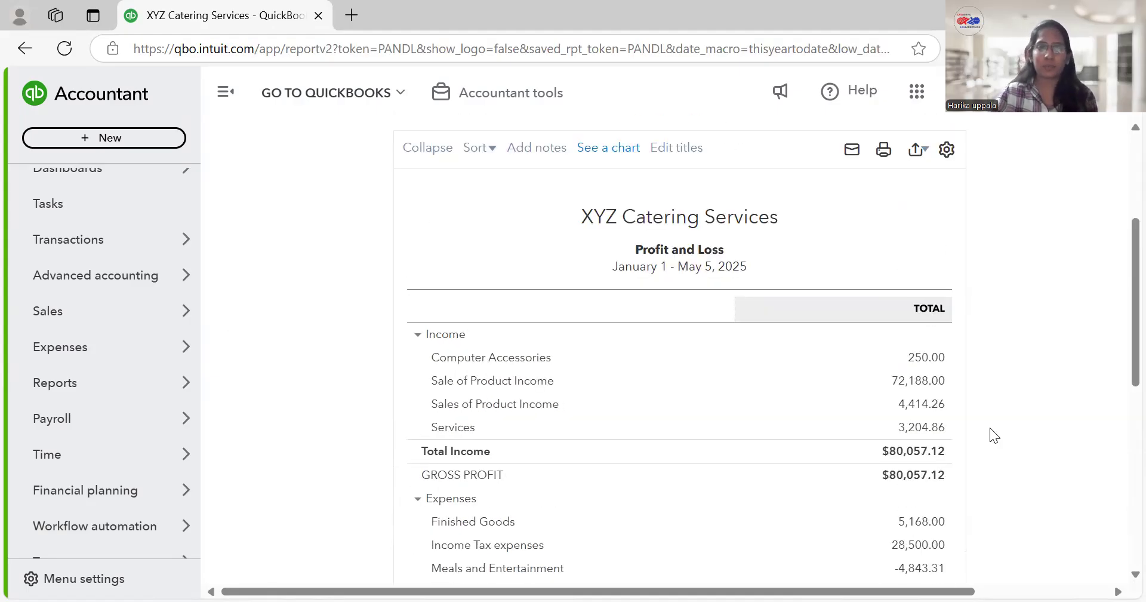
Return to the standard reports and open the Balance Sheet report from the favorites
scroll(990, 427, "up", 3)
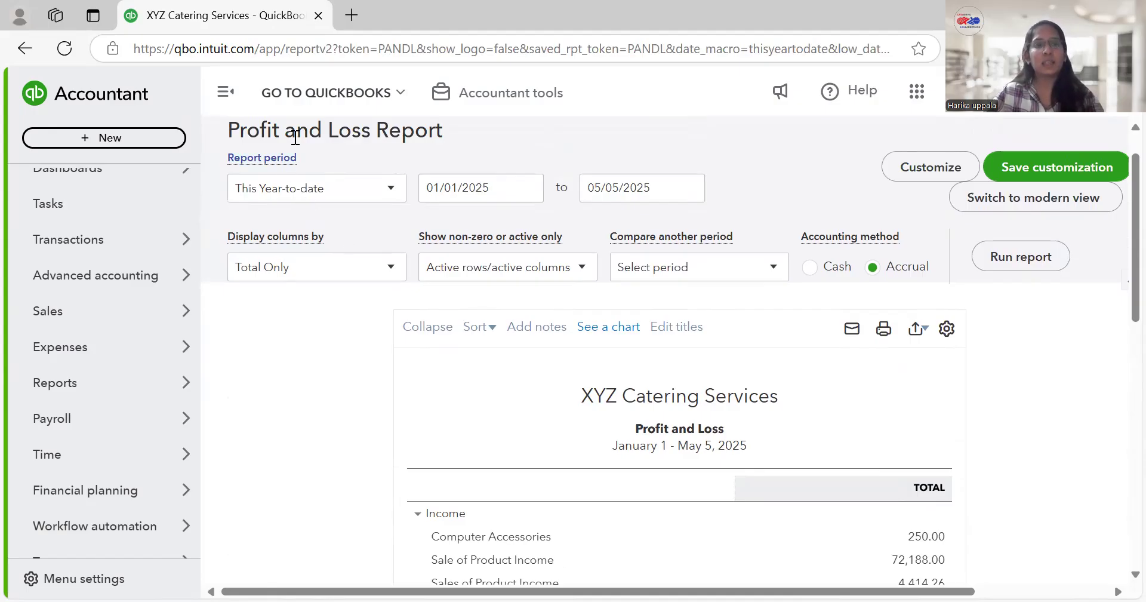
scroll(296, 150, "up", 1)
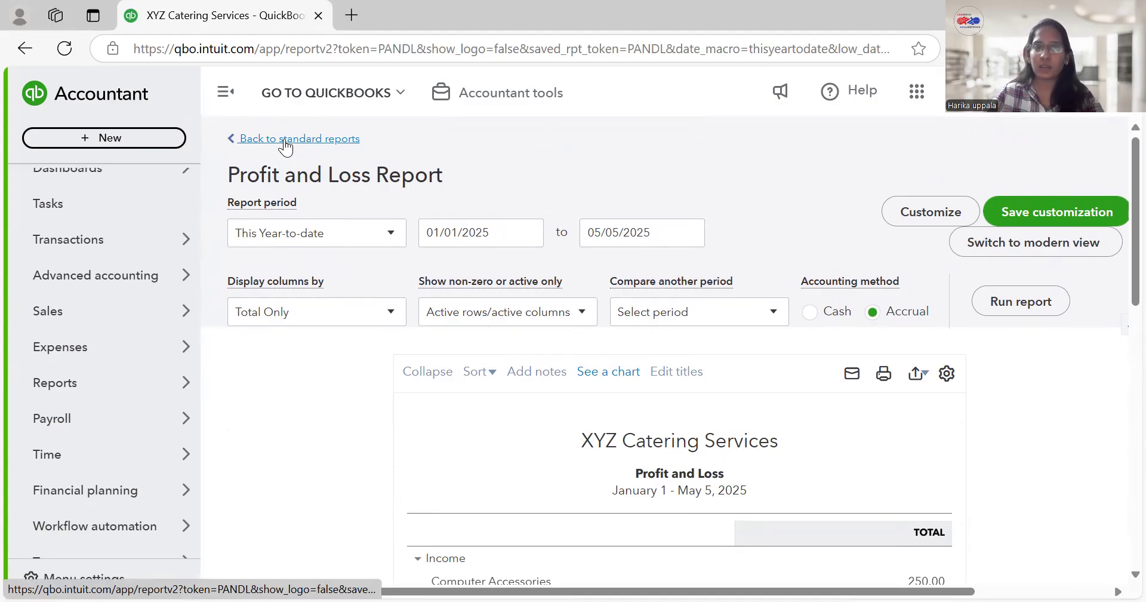
left_click(286, 141)
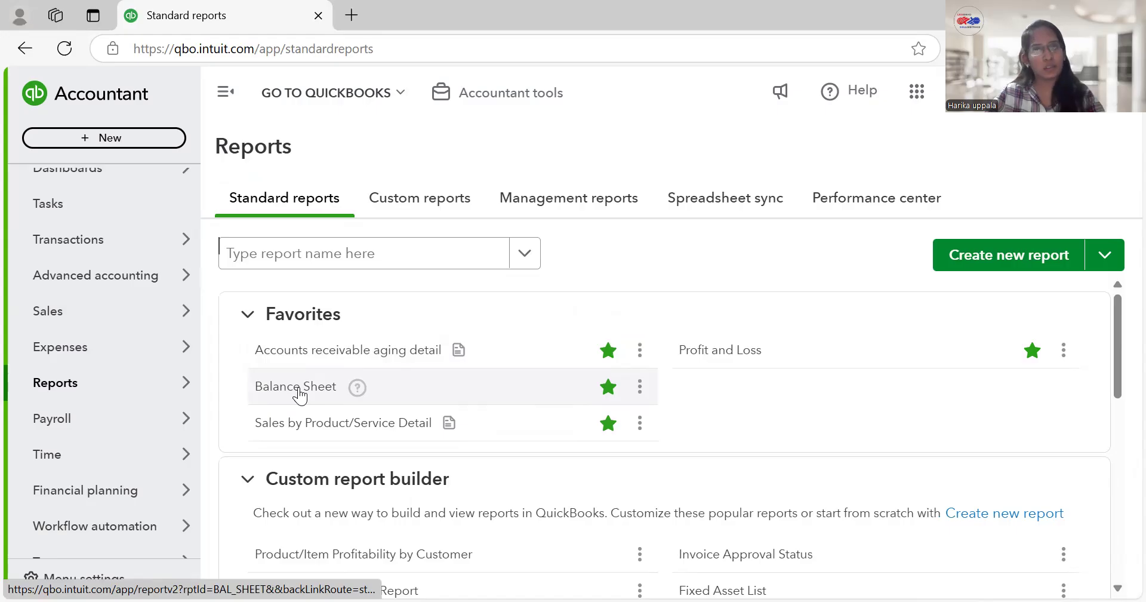
left_click(297, 387)
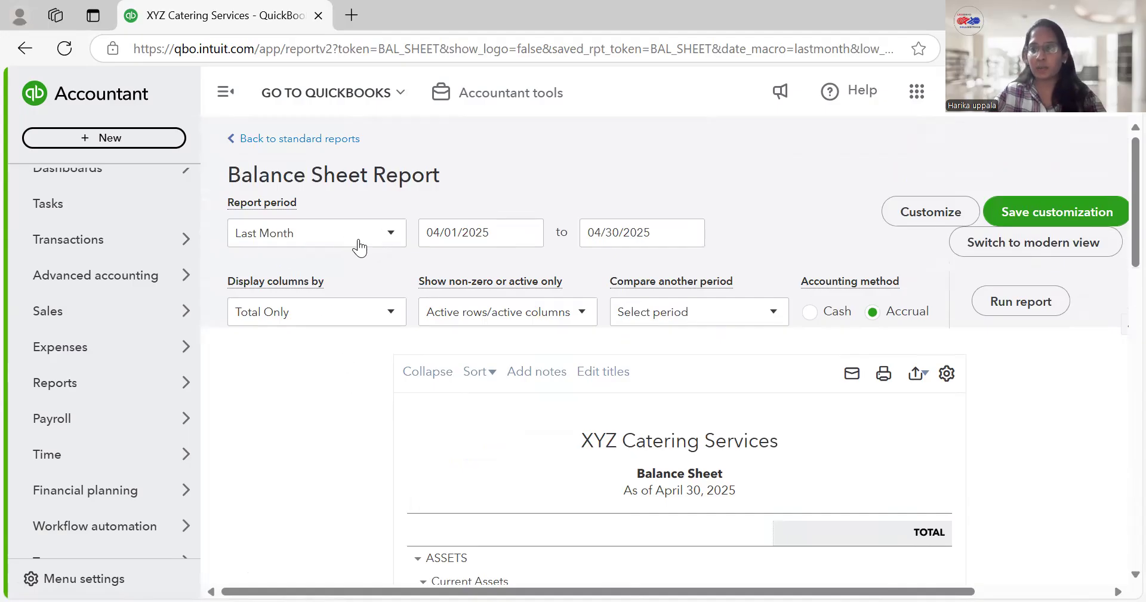
Set the Balance Sheet report period to This Year-to-date and run the report
left_click(320, 237)
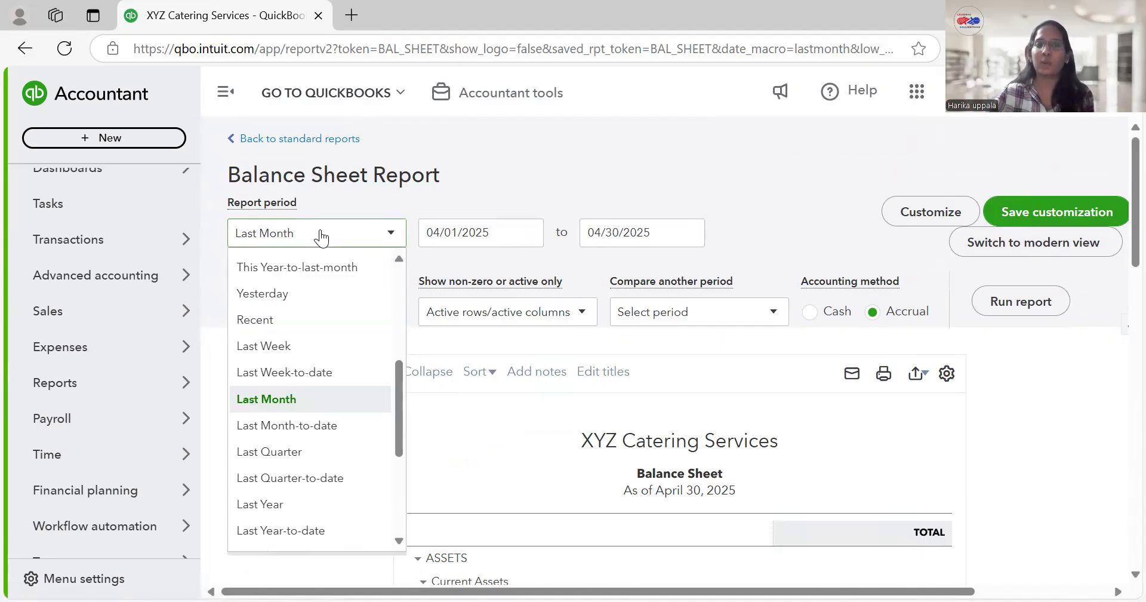
scroll(320, 310, "up", 2)
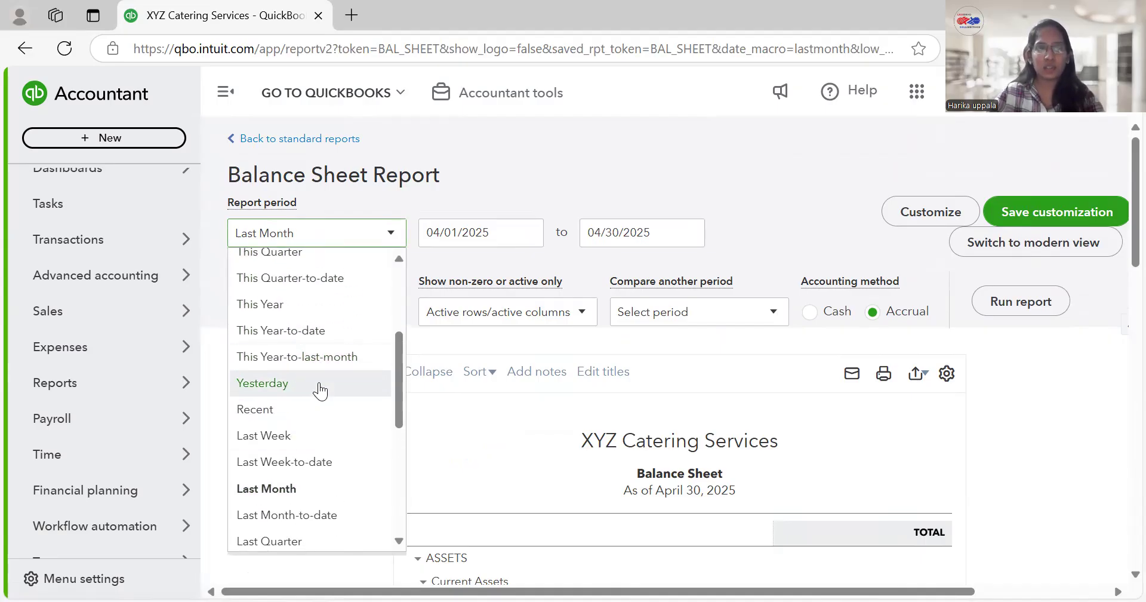
scroll(320, 390, "up", 2)
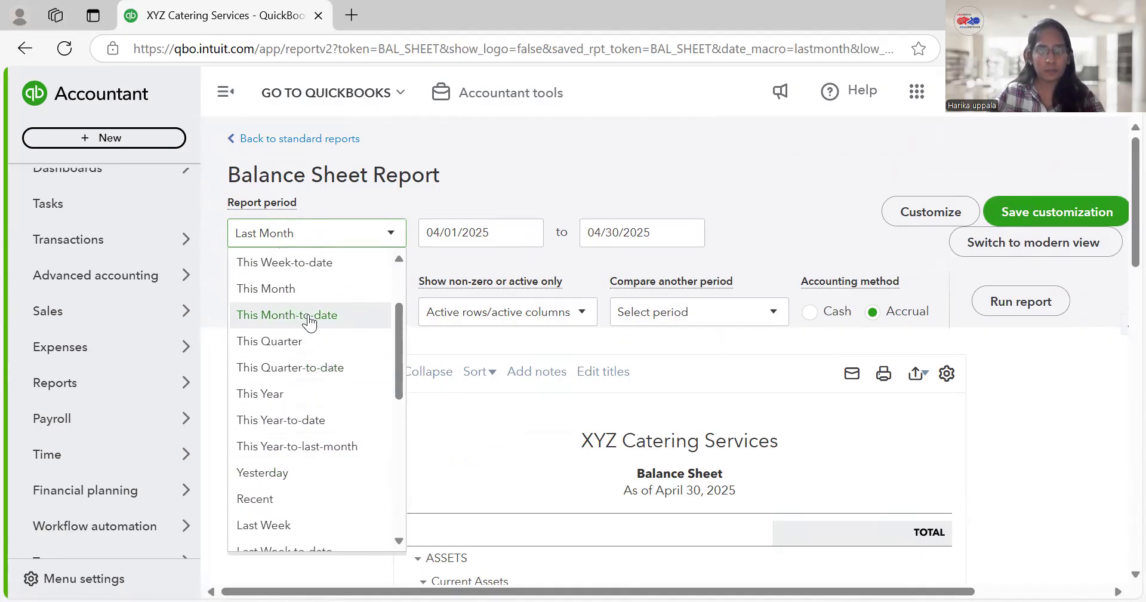
left_click(305, 416)
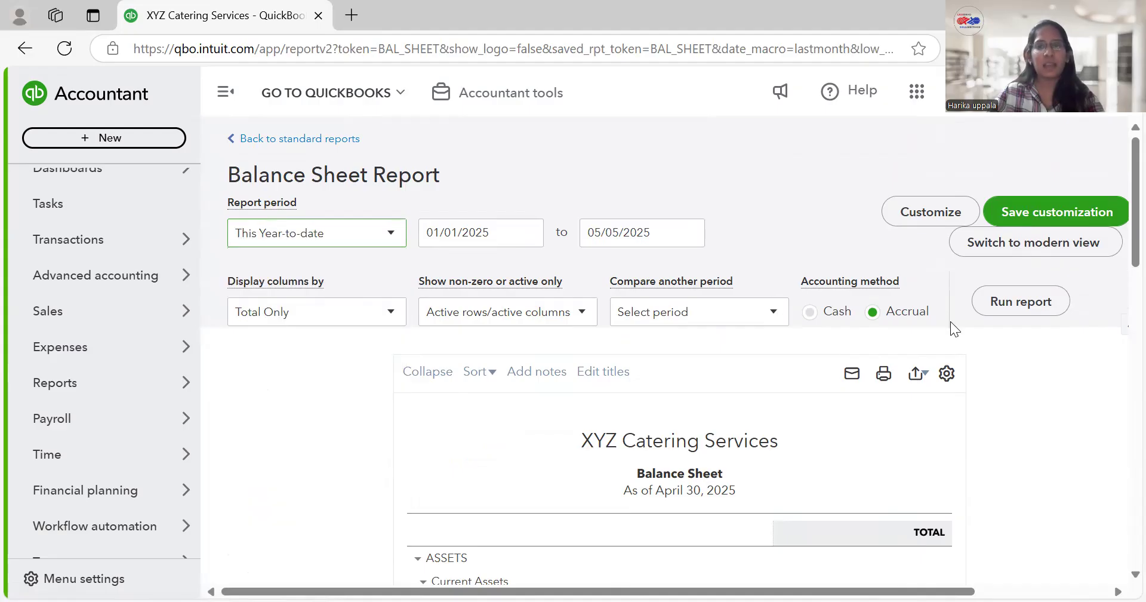
left_click(1036, 302)
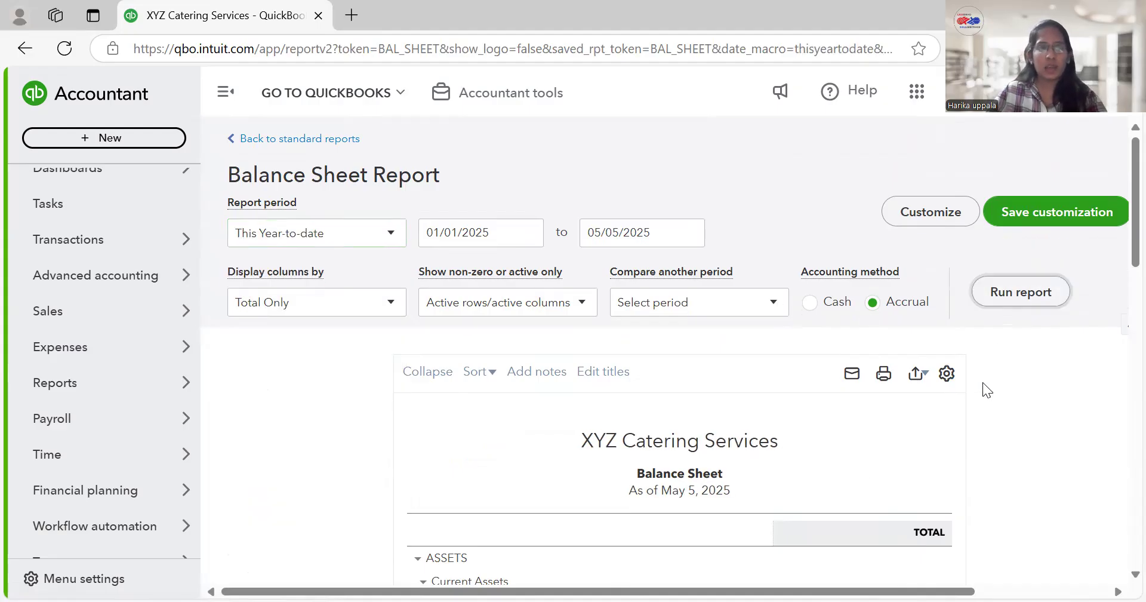
Review the Balance Sheet's bank accounts, receivables, fixed assets, liabilities and equity sections
scroll(983, 382, "down", 3)
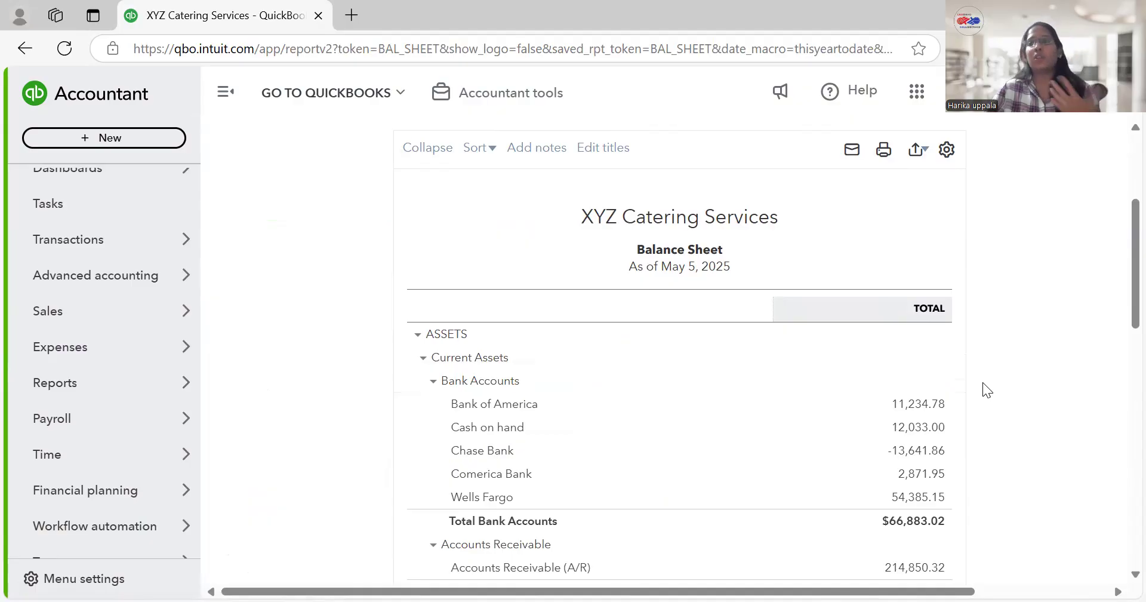
scroll(971, 382, "down", 1)
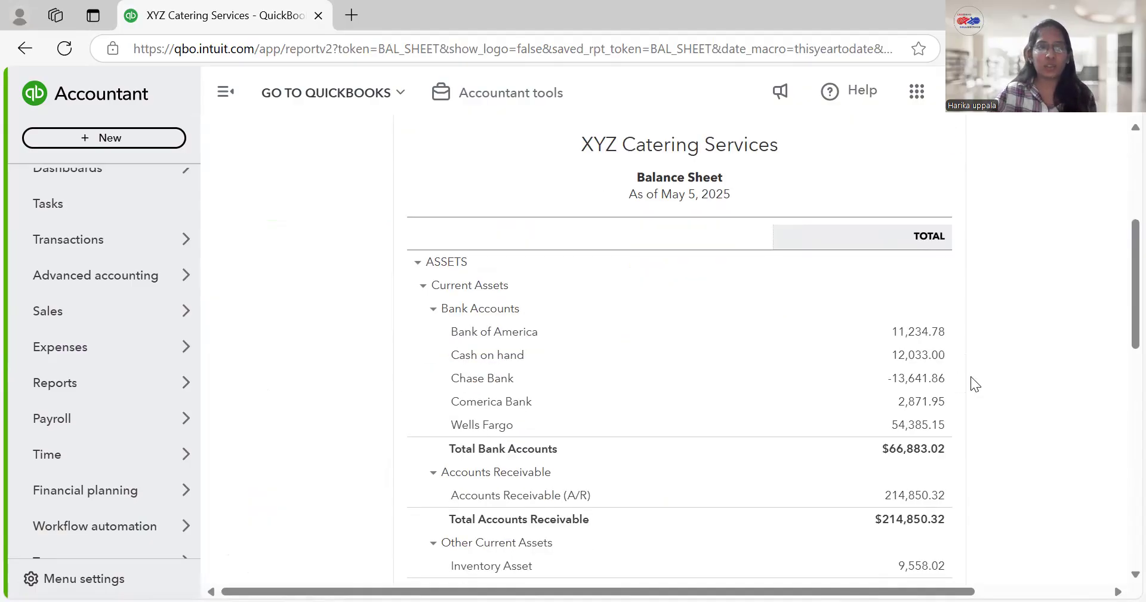
scroll(971, 384, "down", 1)
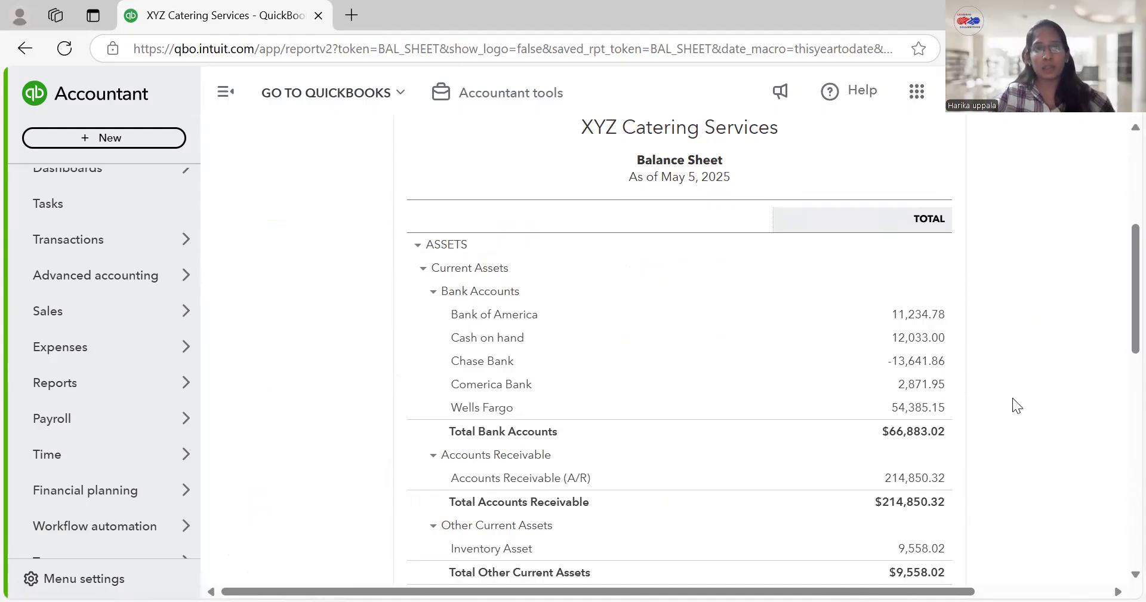
scroll(1013, 398, "down", 4)
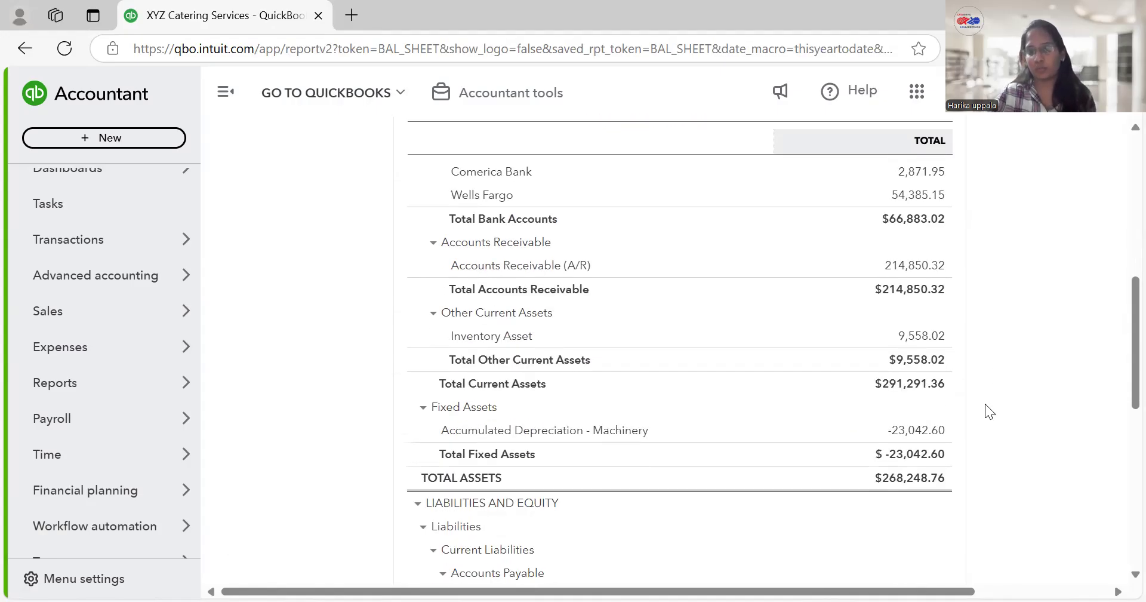
scroll(986, 406, "down", 4)
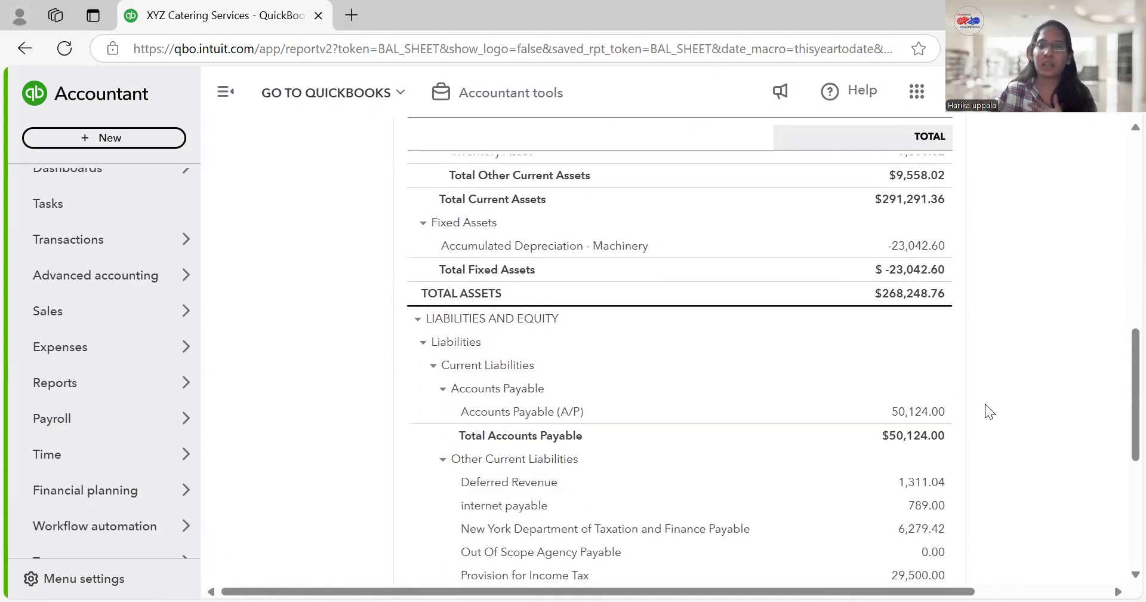
scroll(985, 403, "down", 2)
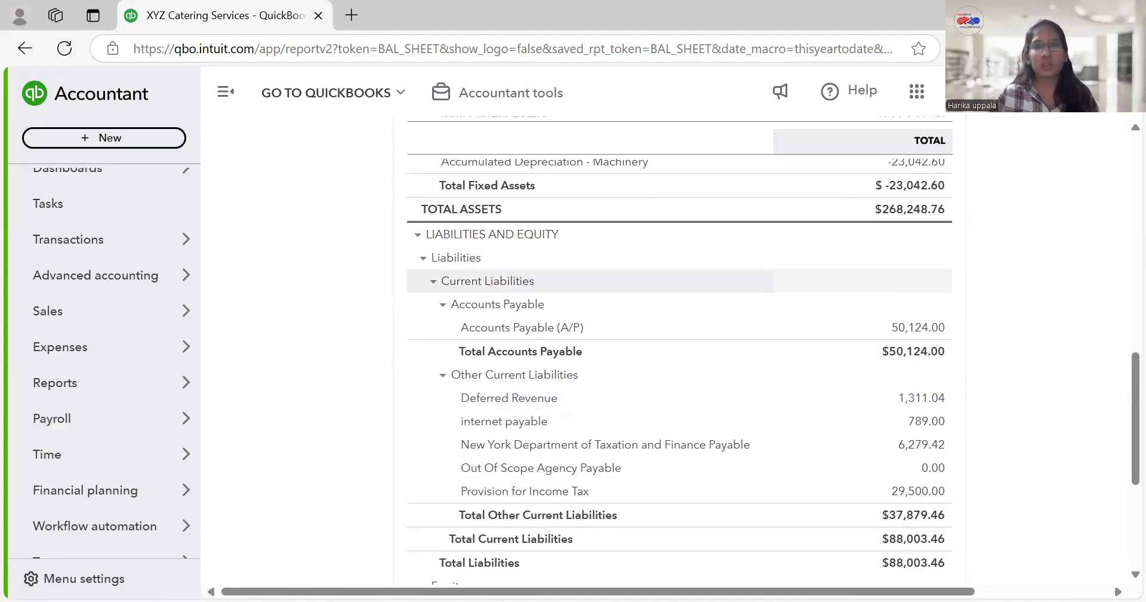
scroll(968, 394, "down", 1)
scroll(968, 394, "down", 3)
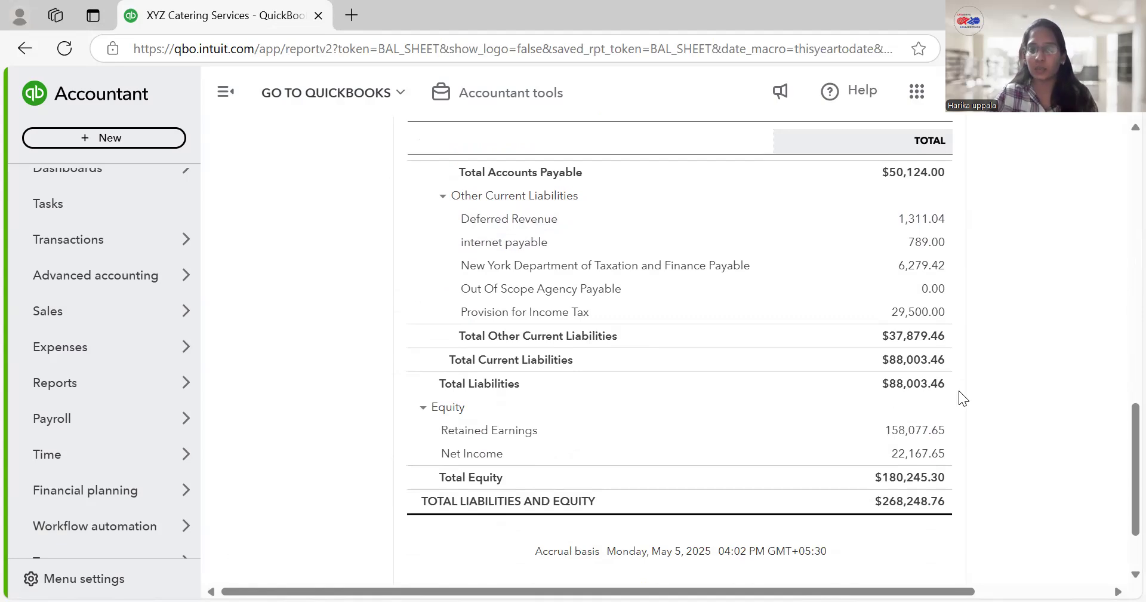
scroll(960, 391, "up", 6)
scroll(959, 389, "up", 7)
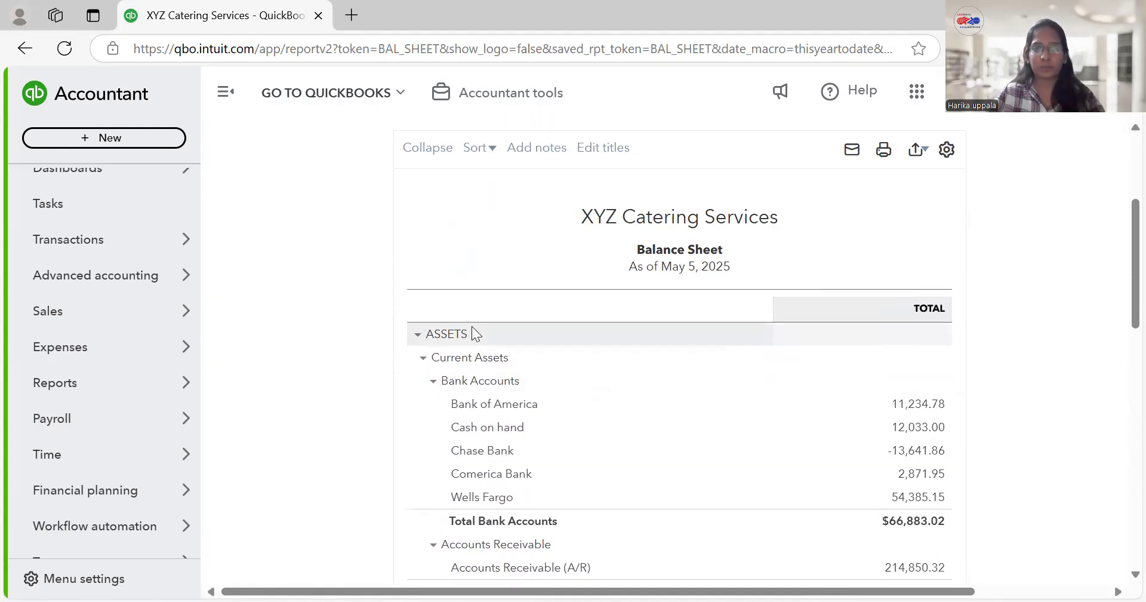
Return to the standard reports, search for "custo" and open the Customer Balance Summary report
scroll(418, 316, "up", 4)
left_click(281, 140)
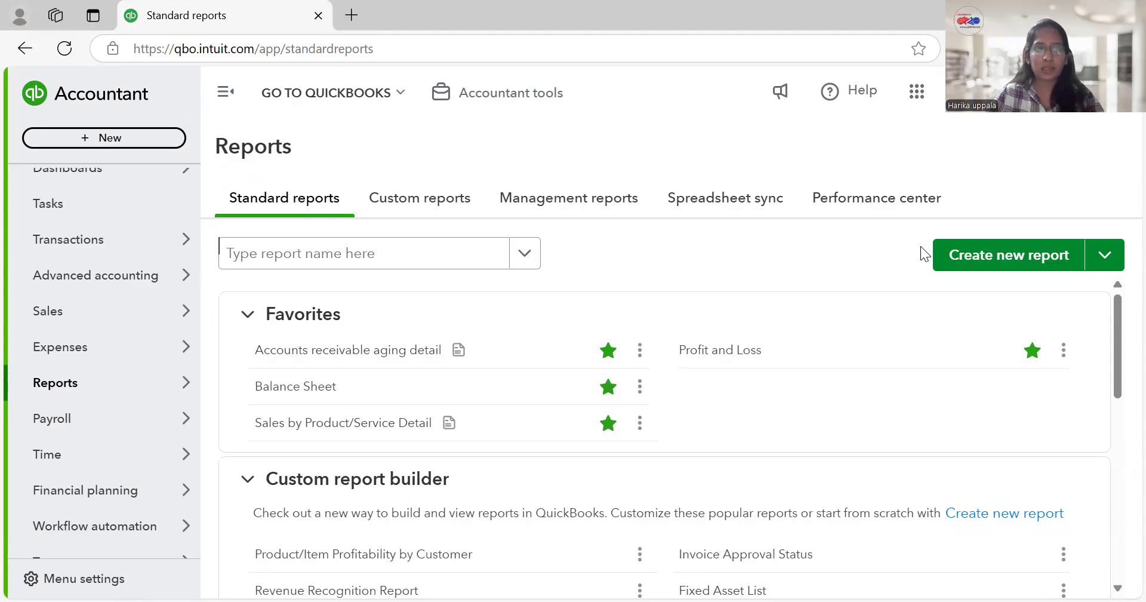
left_click(373, 263)
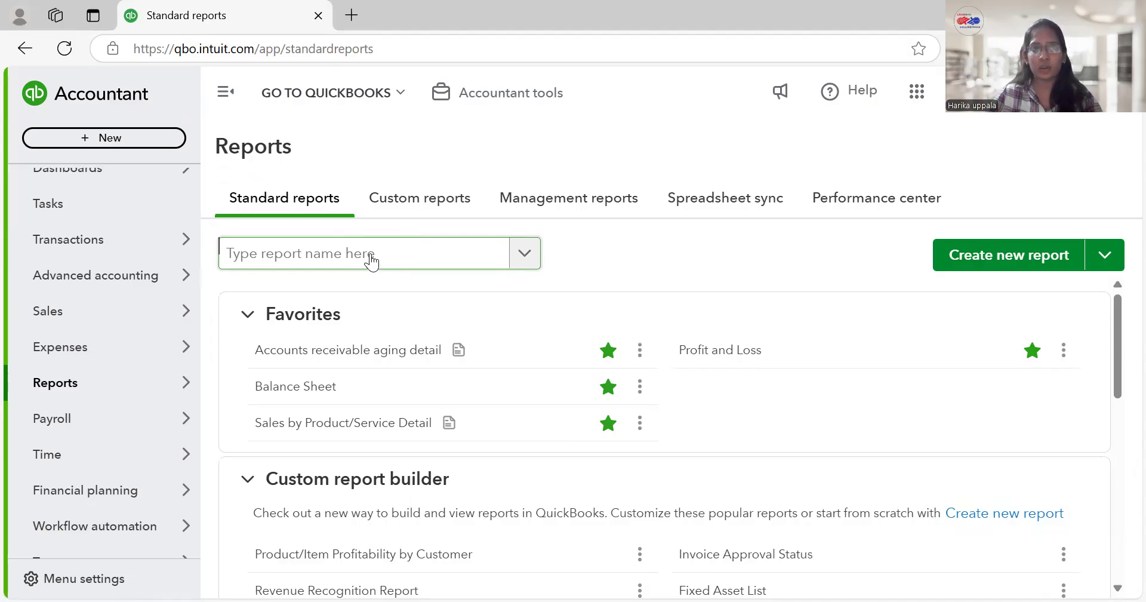
left_click(372, 260)
type("custo")
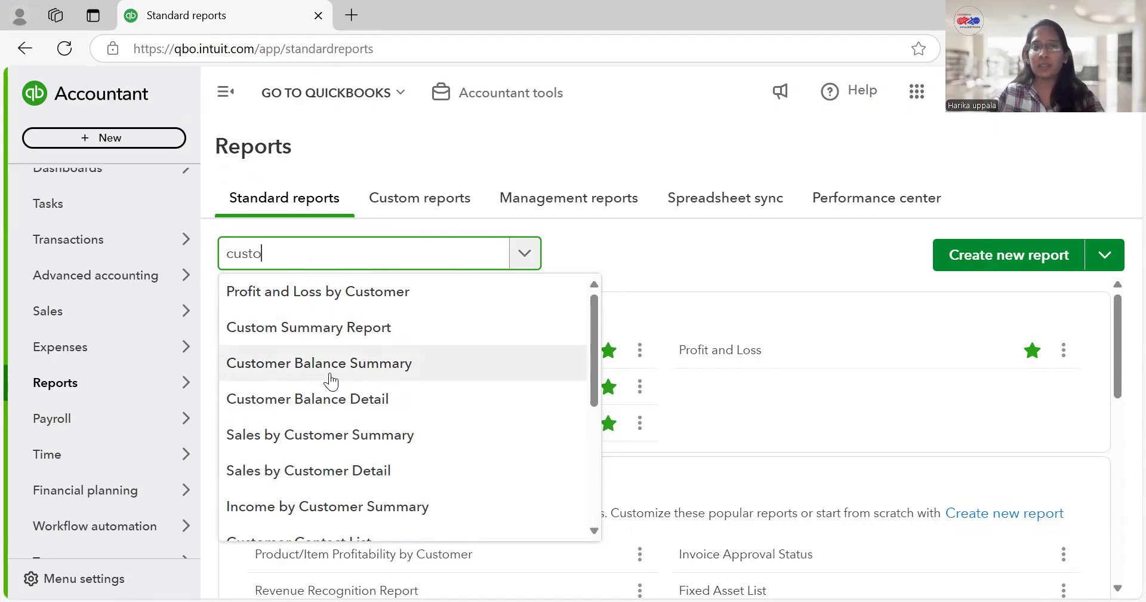
left_click(350, 371)
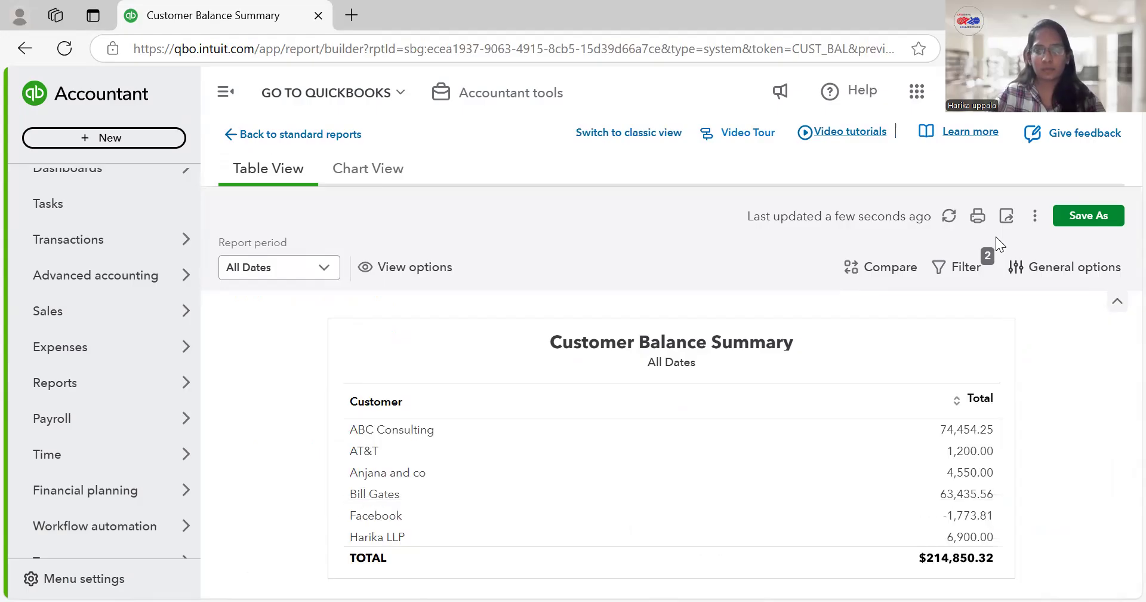
Review the individual customer balances and the total in the Customer Balance Summary report
scroll(734, 453, "down", 3)
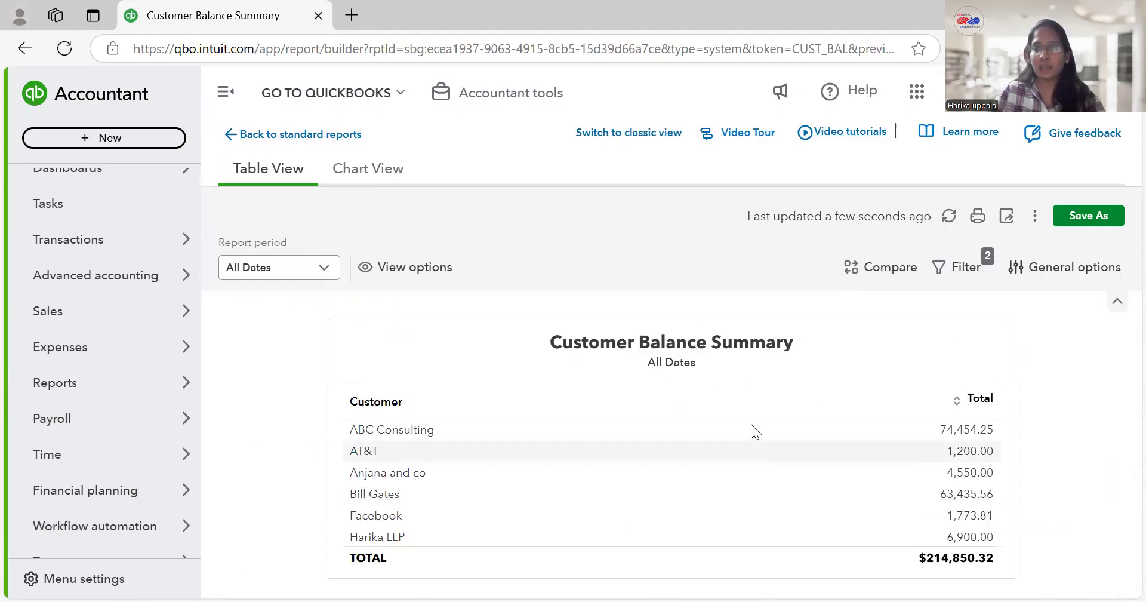
scroll(752, 426, "down", 2)
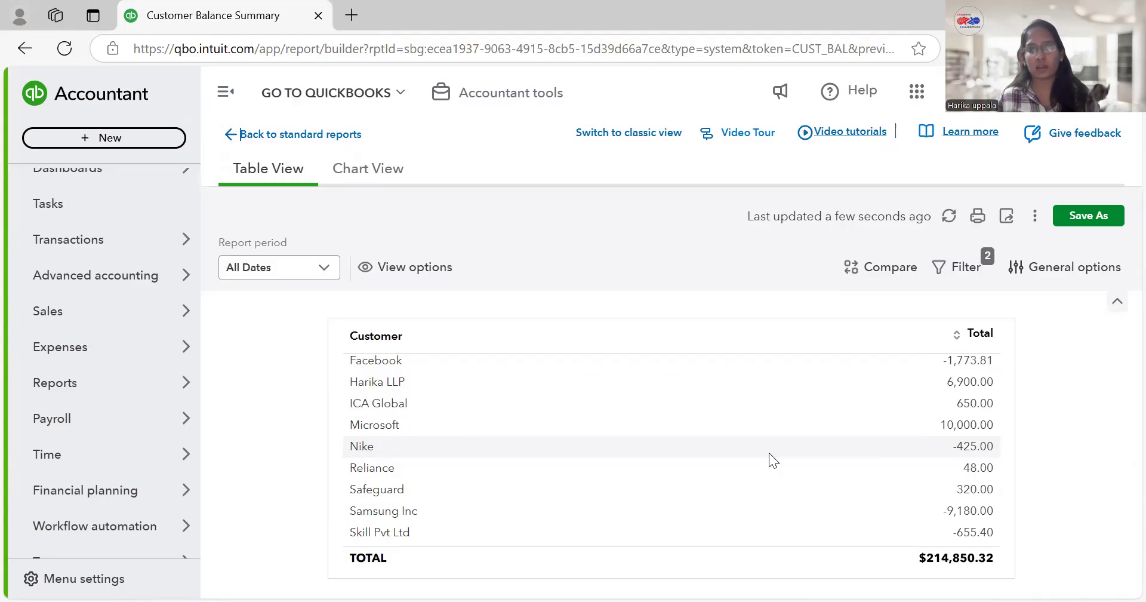
scroll(837, 431, "down", 3)
scroll(838, 431, "down", 1)
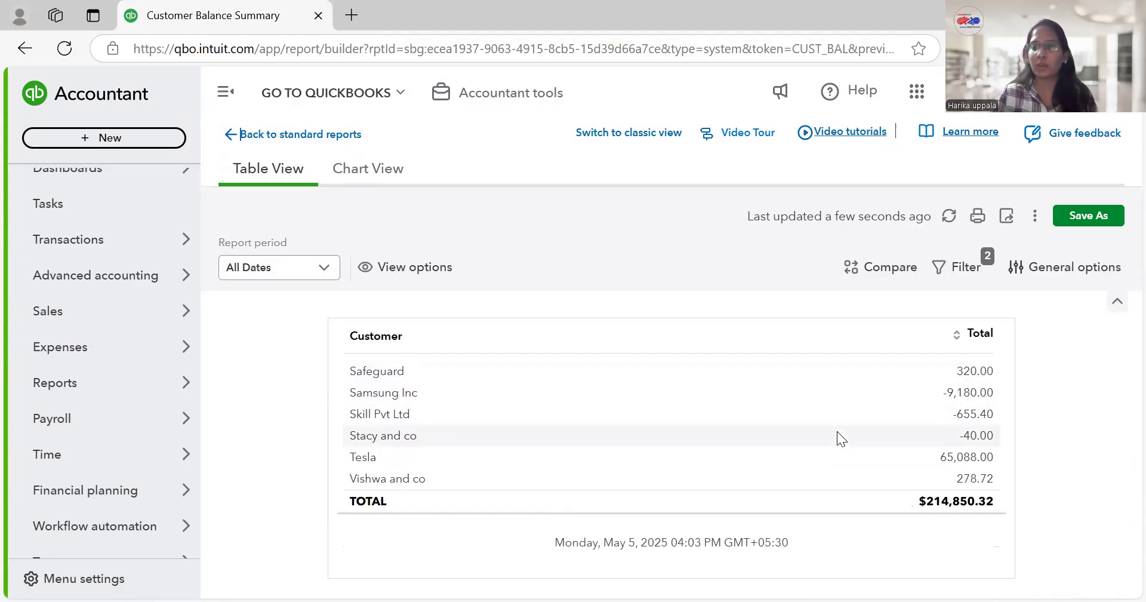
scroll(837, 432, "up", 5)
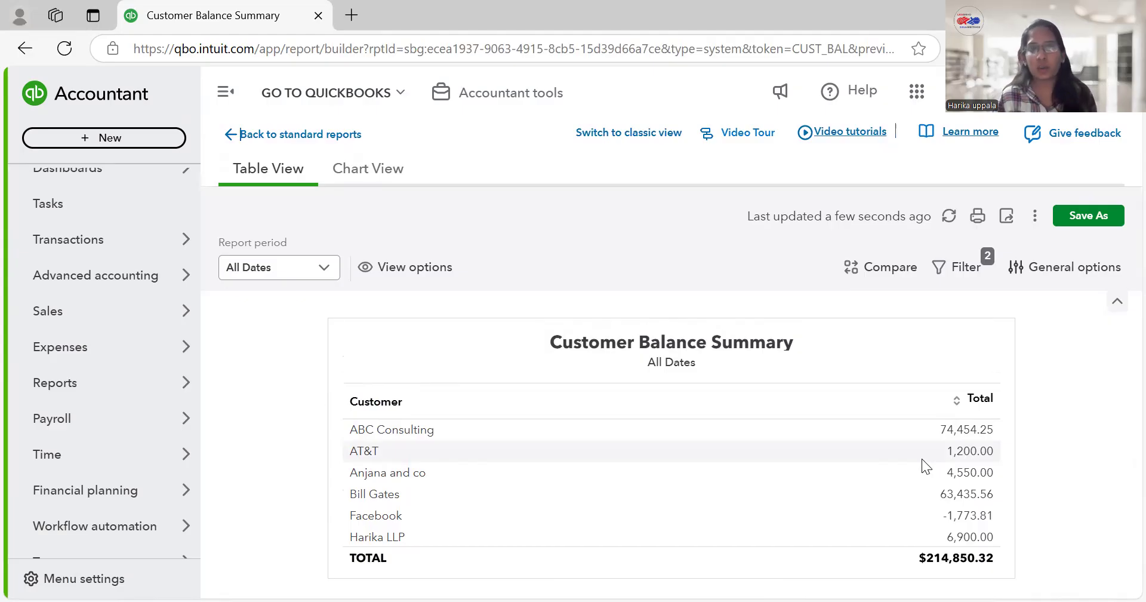
left_click_drag(551, 346, 785, 356)
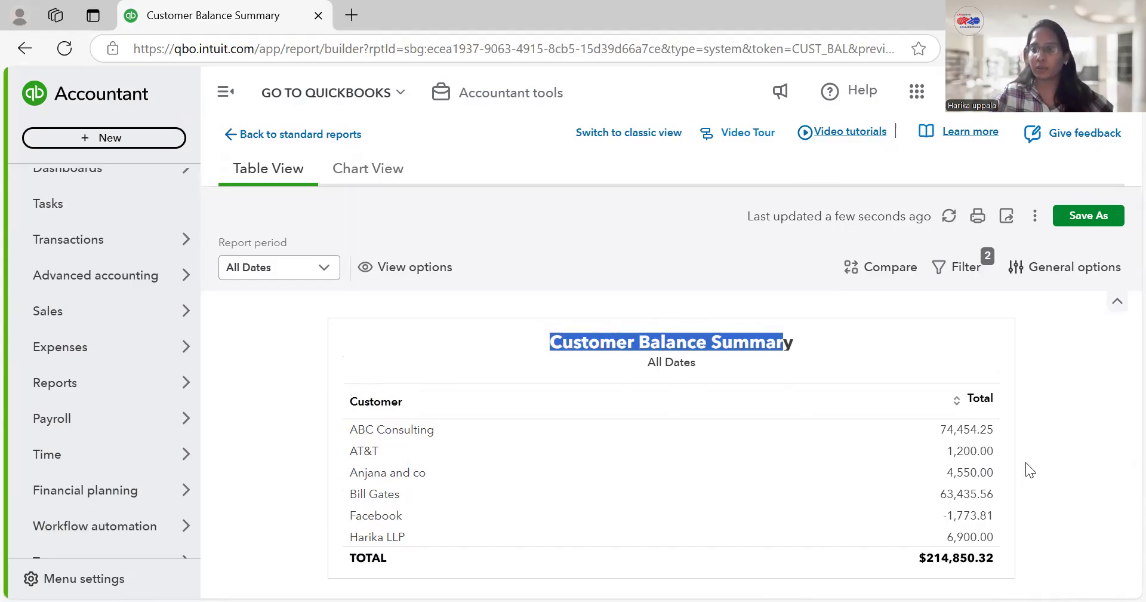
left_click(1059, 448)
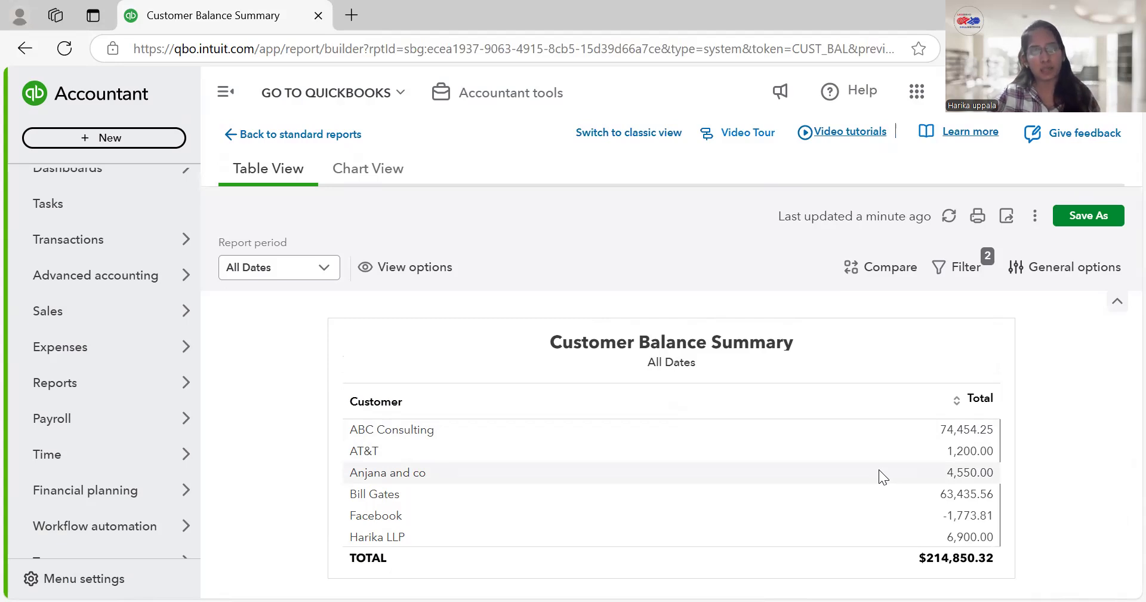
scroll(848, 484, "down", 2)
scroll(849, 485, "down", 2)
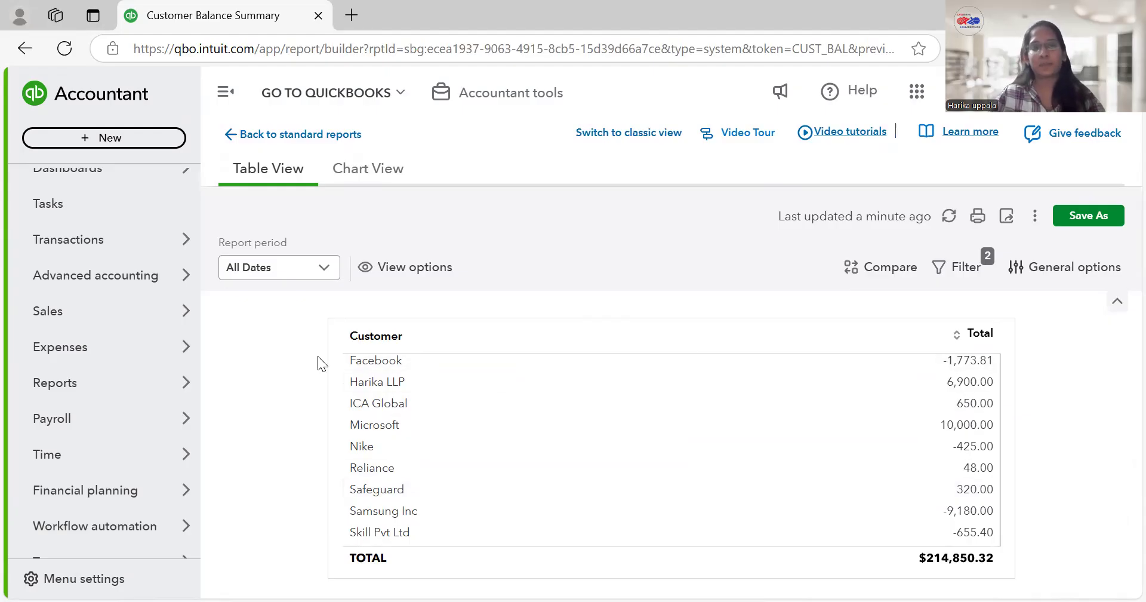
Return to the standard reports and open the Expenses by Vendor Summary report to review the totals per vendor
left_click(262, 142)
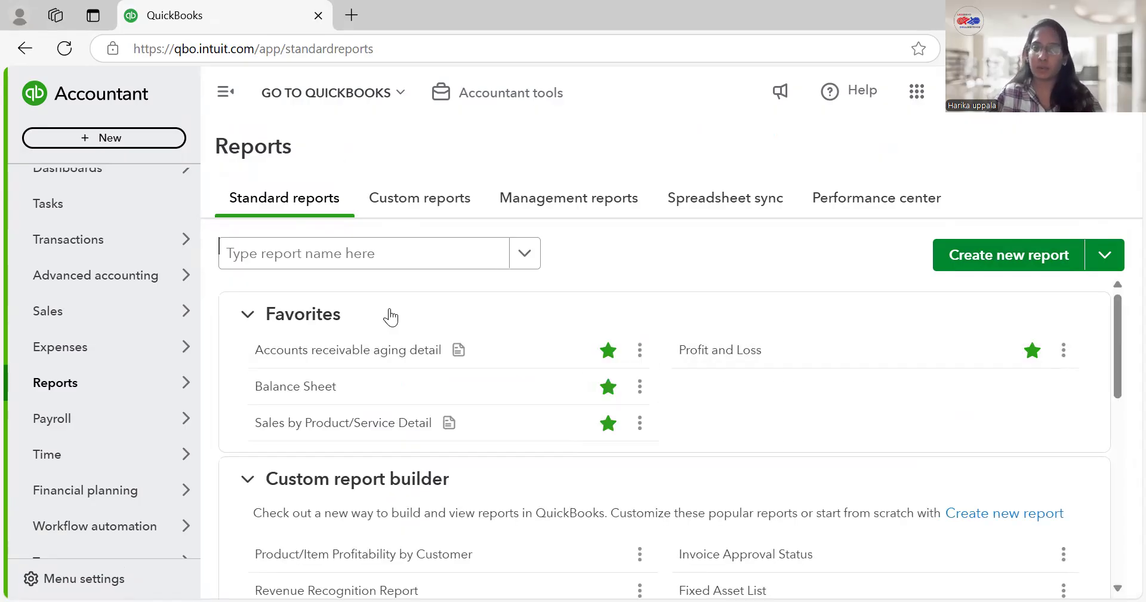
left_click(358, 255)
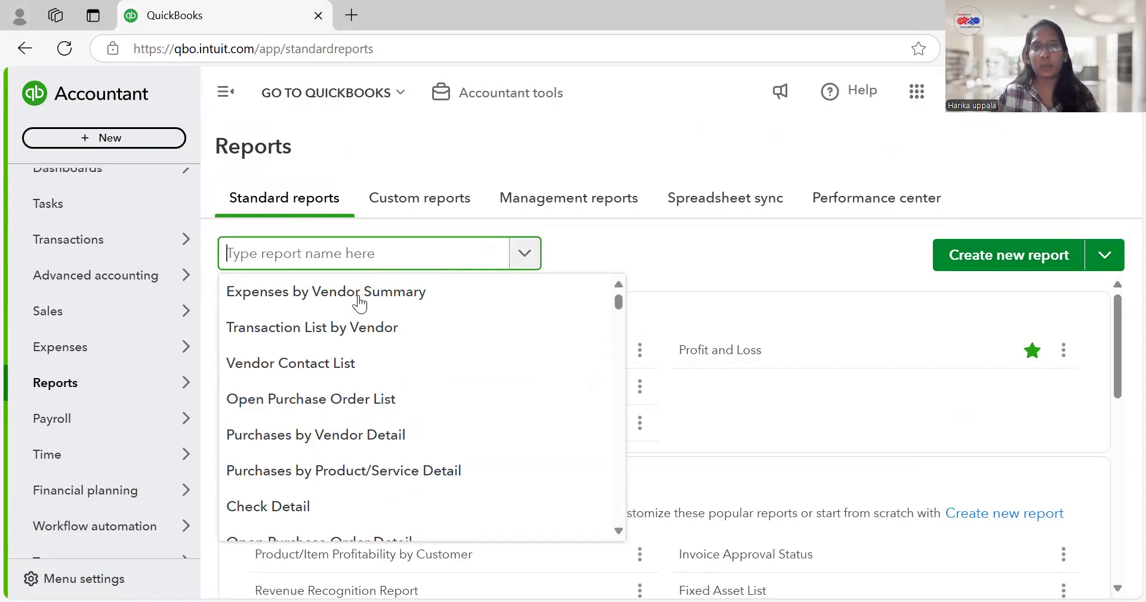
left_click(366, 299)
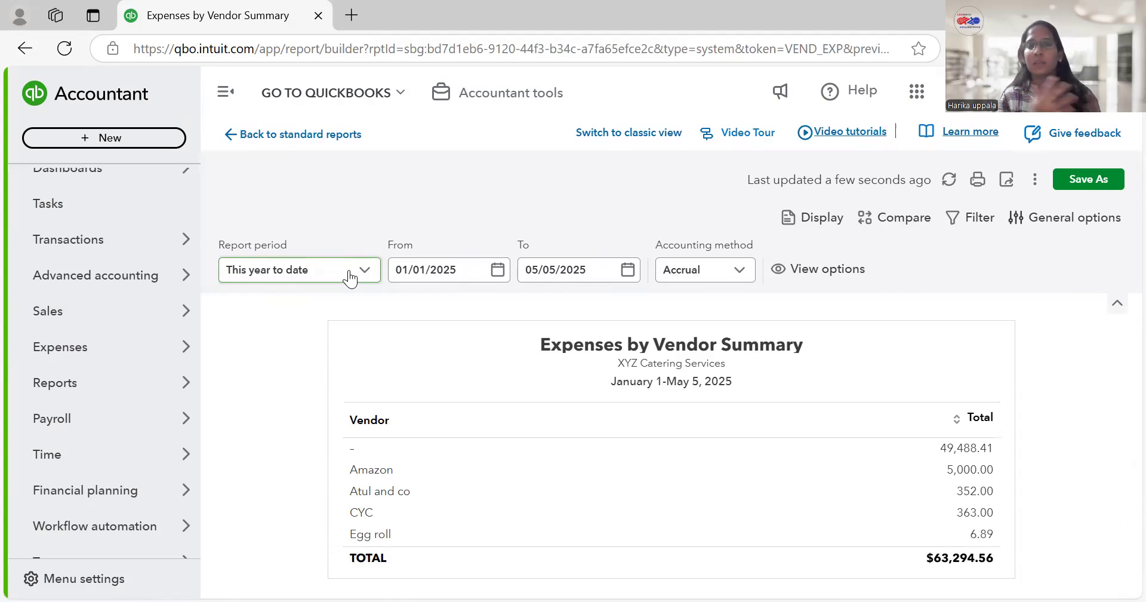
scroll(477, 512, "down", 3)
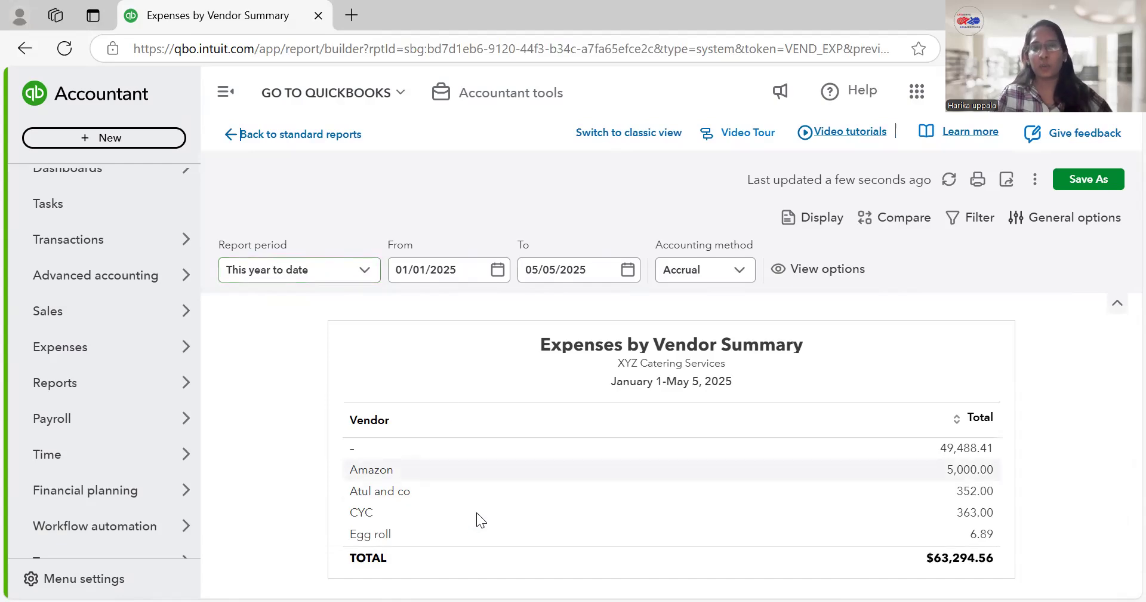
scroll(659, 492, "down", 2)
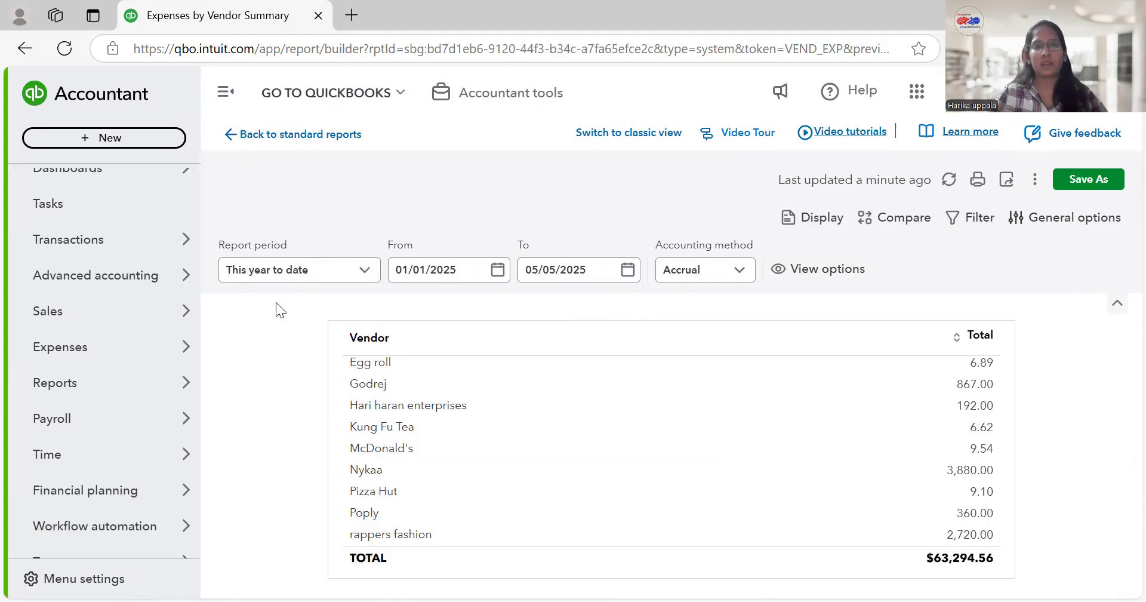
Return to the standard reports, search for "budg", then open and run the Budget vs. Actuals report
left_click(277, 135)
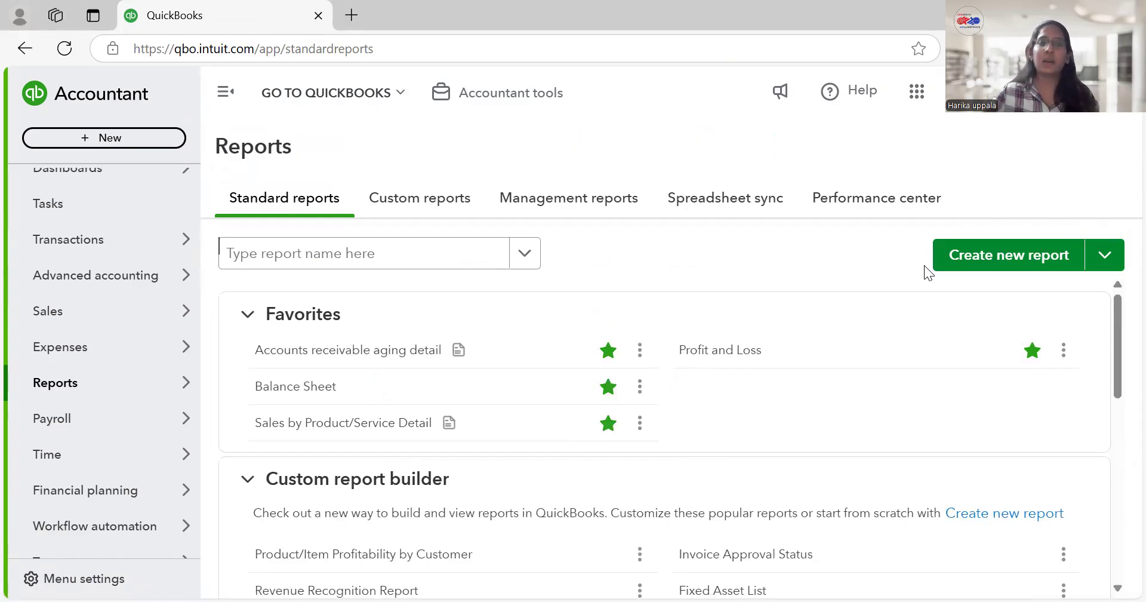
left_click(402, 264)
type("b")
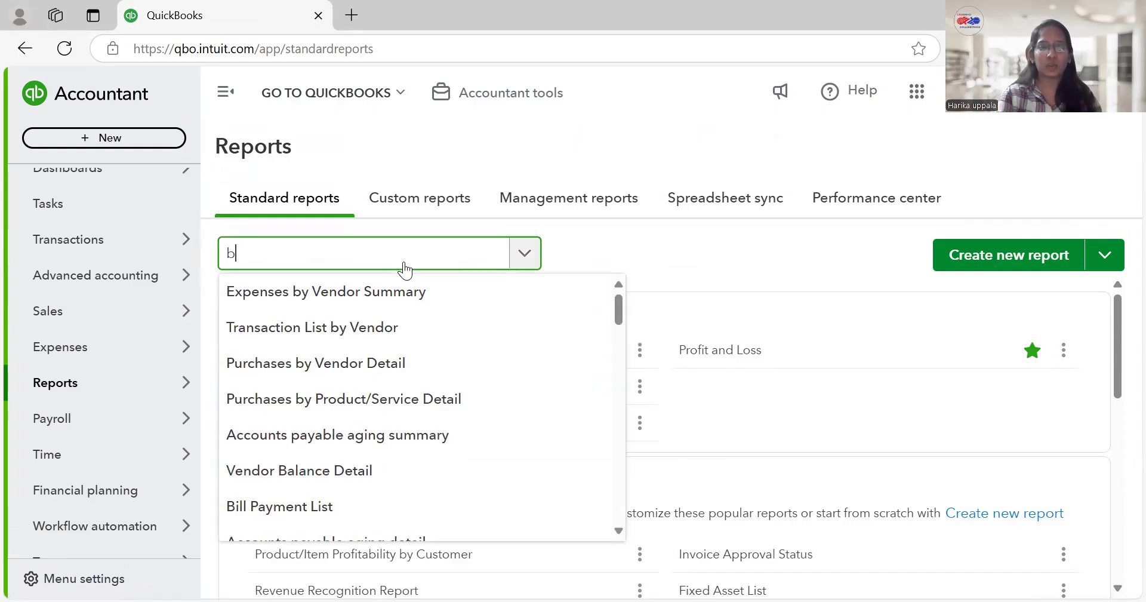
type("udg")
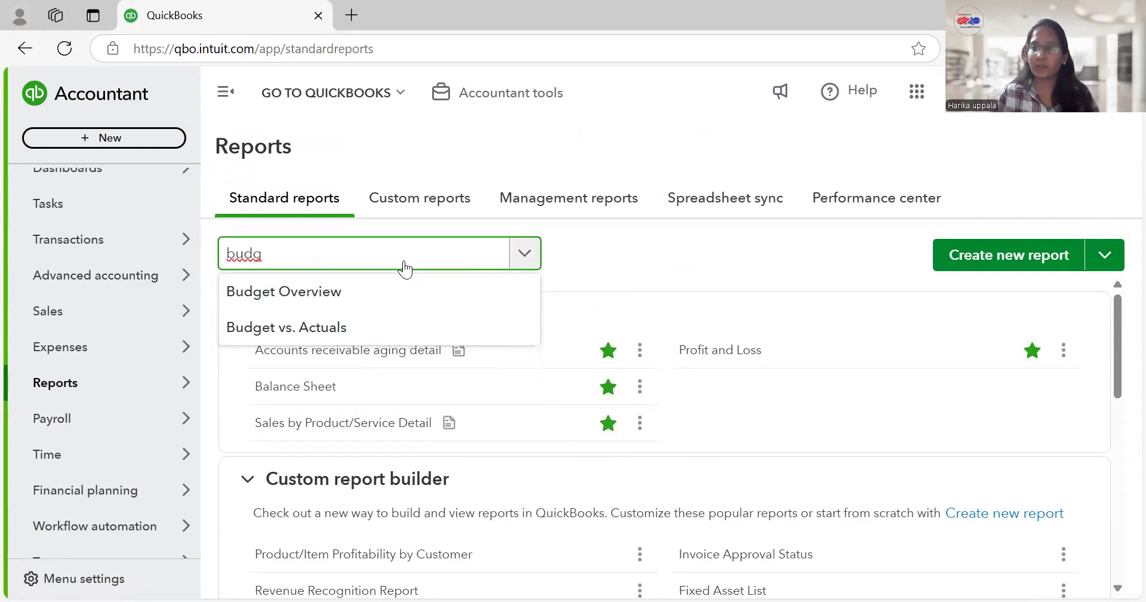
left_click(305, 333)
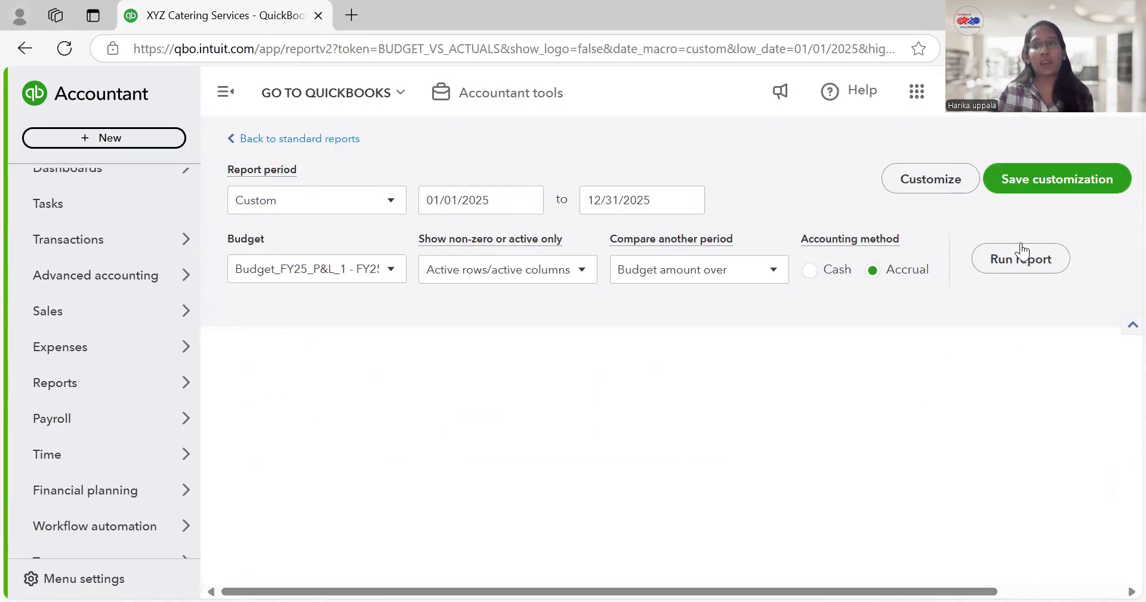
left_click(1023, 258)
Examine the monthly actual, budget, over budget and % of budget columns for income, cost of goods sold and expenses
scroll(1023, 252, "down", 2)
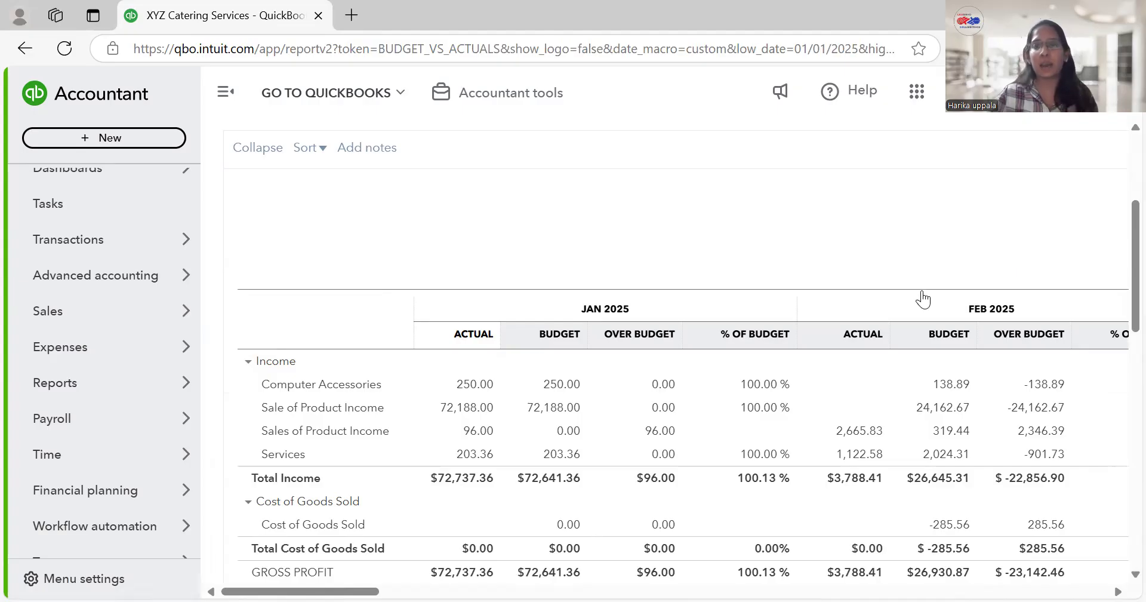
scroll(731, 329, "down", 3)
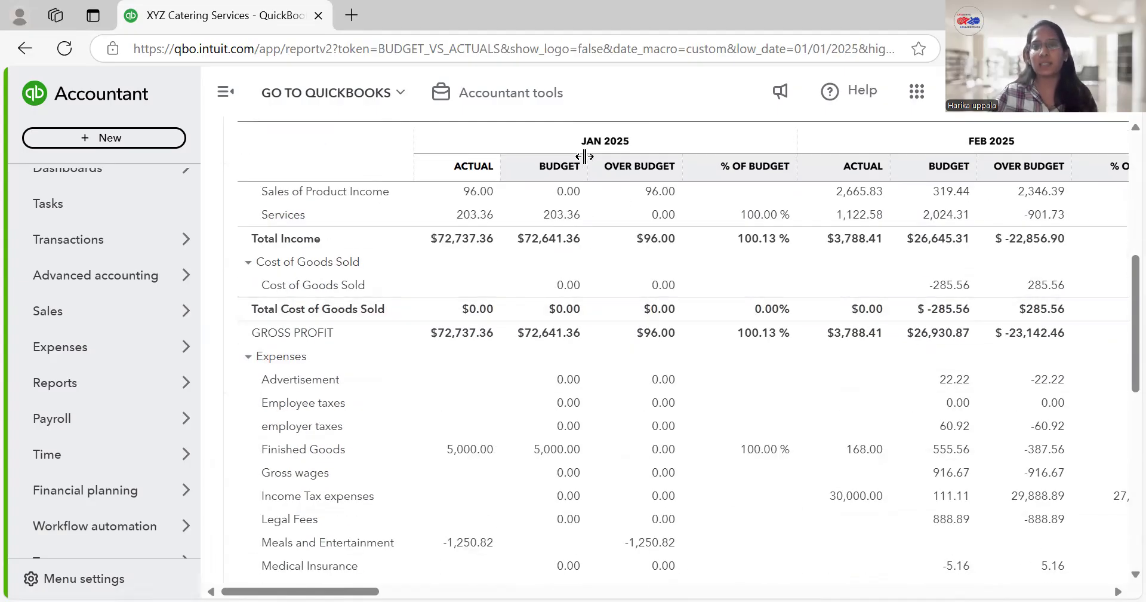
scroll(363, 574, "right", 13)
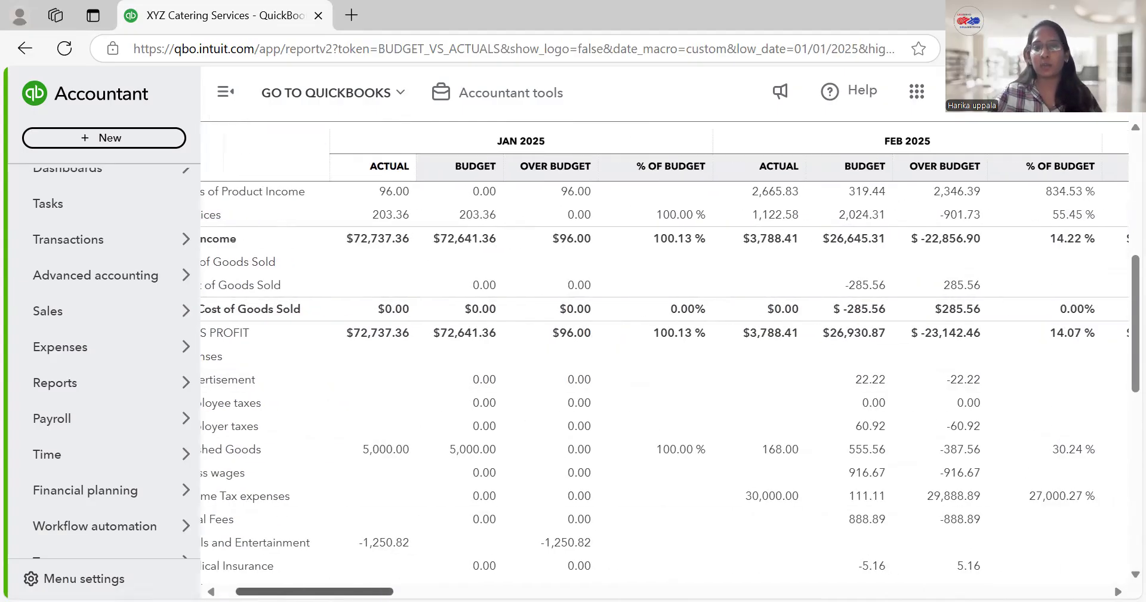
scroll(665, 366, "right", 10)
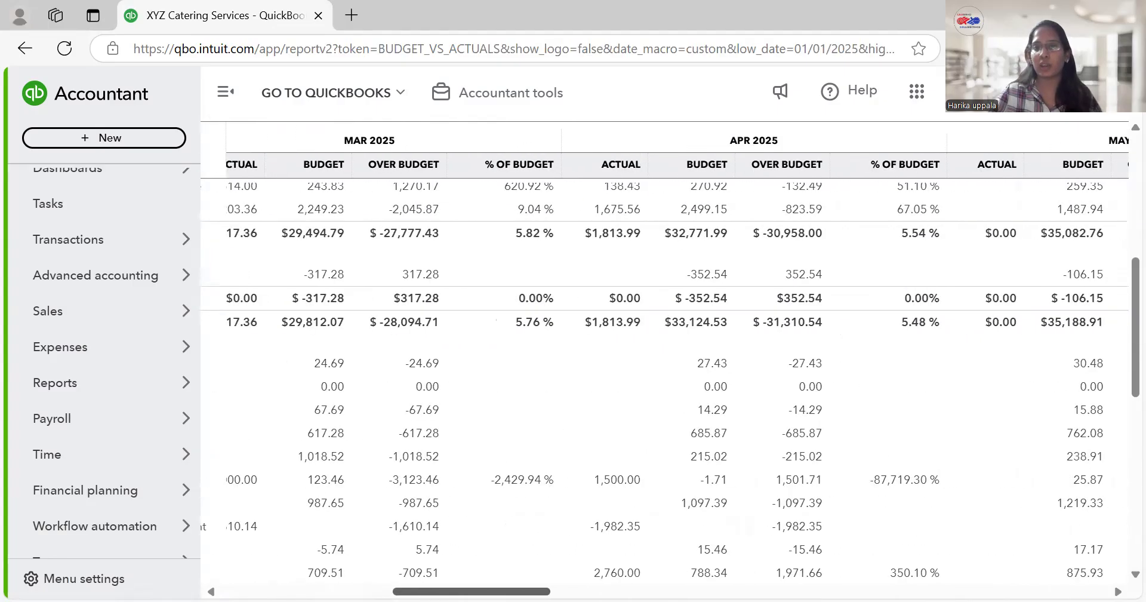
scroll(666, 367, "left", 20)
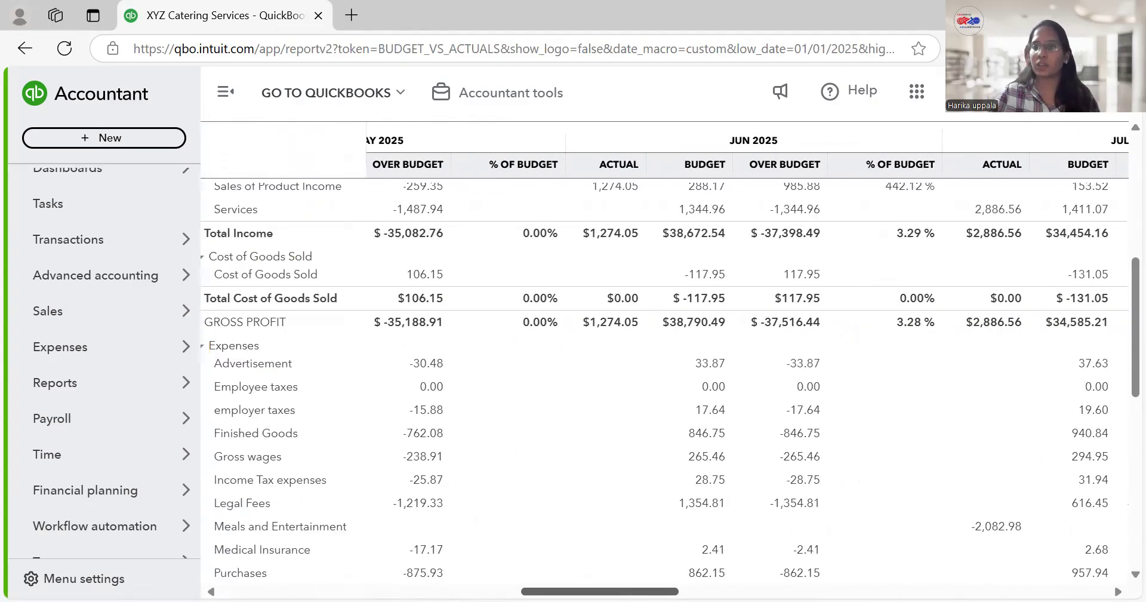
scroll(621, 401, "left", 2)
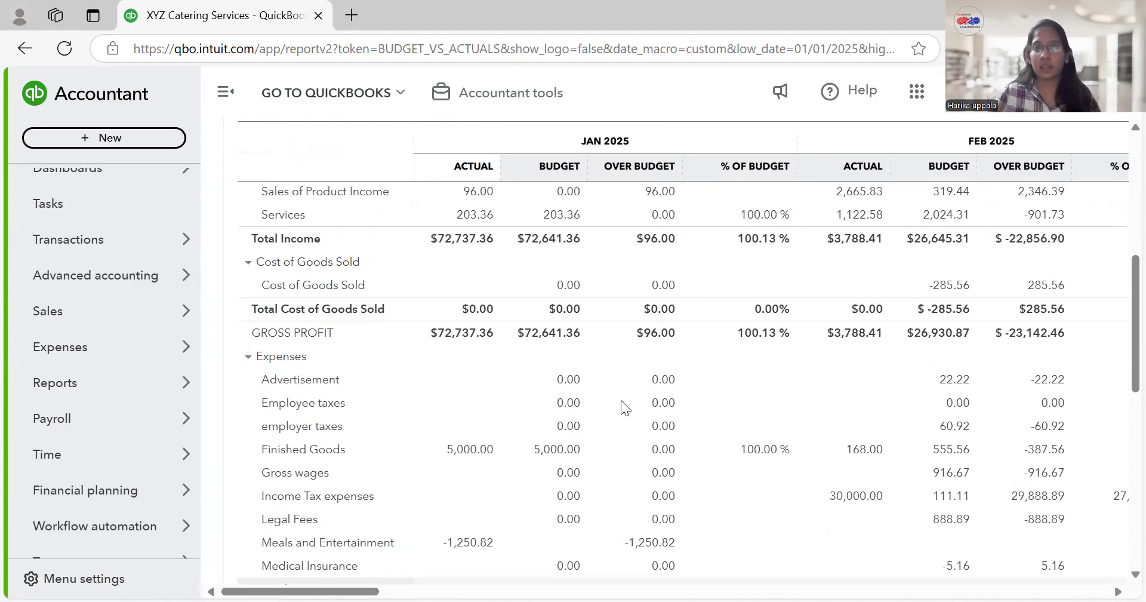
scroll(642, 399, "up", 3)
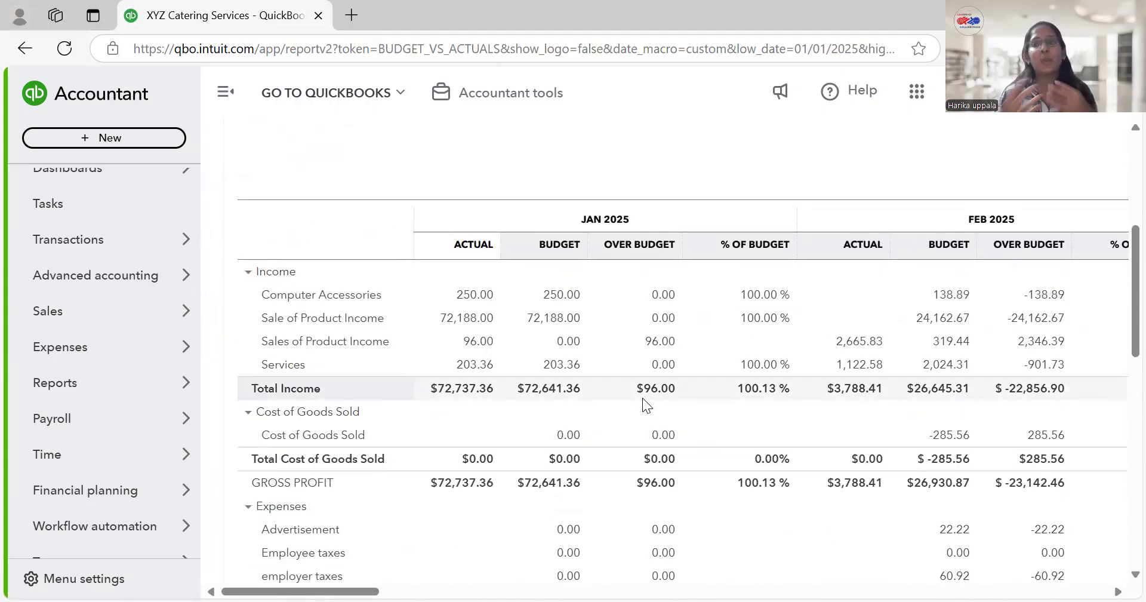